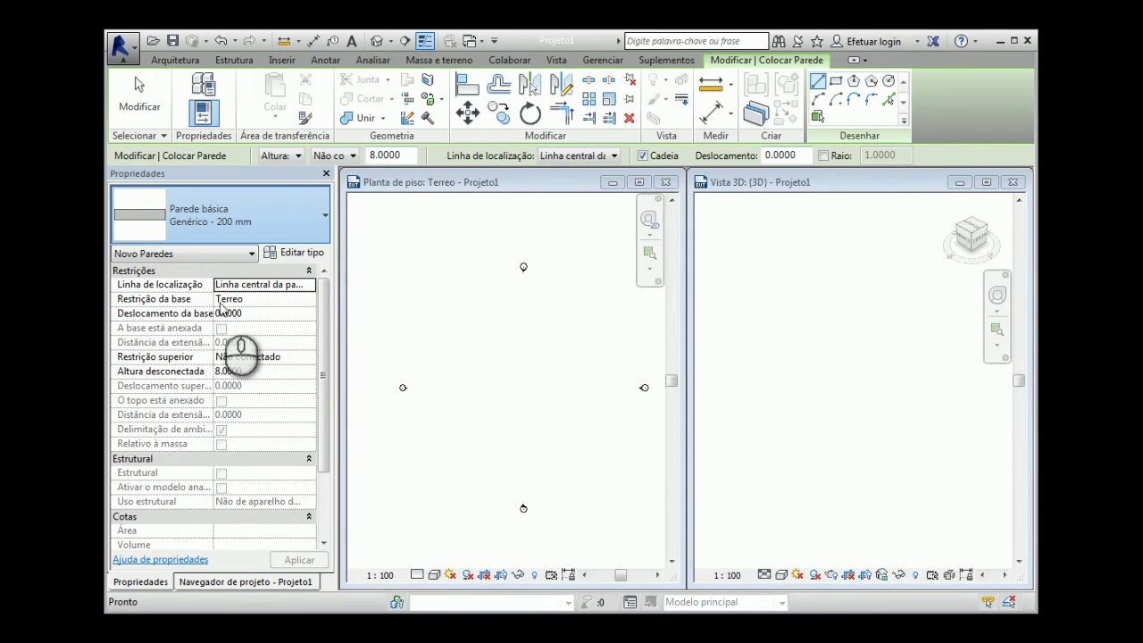
# - Draw a rectangle of Genérico - 200 mm walls, about 13.8 by 7.8 m, between the elevation markers in the Terreo plan
pyautogui.click(223, 304)
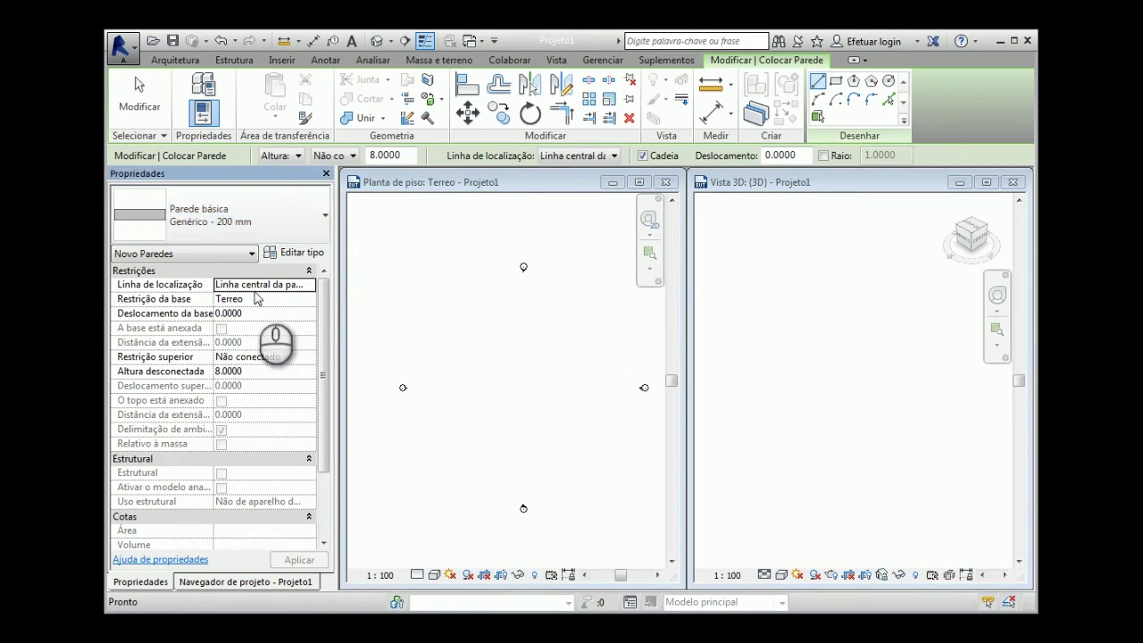
pyautogui.click(835, 81)
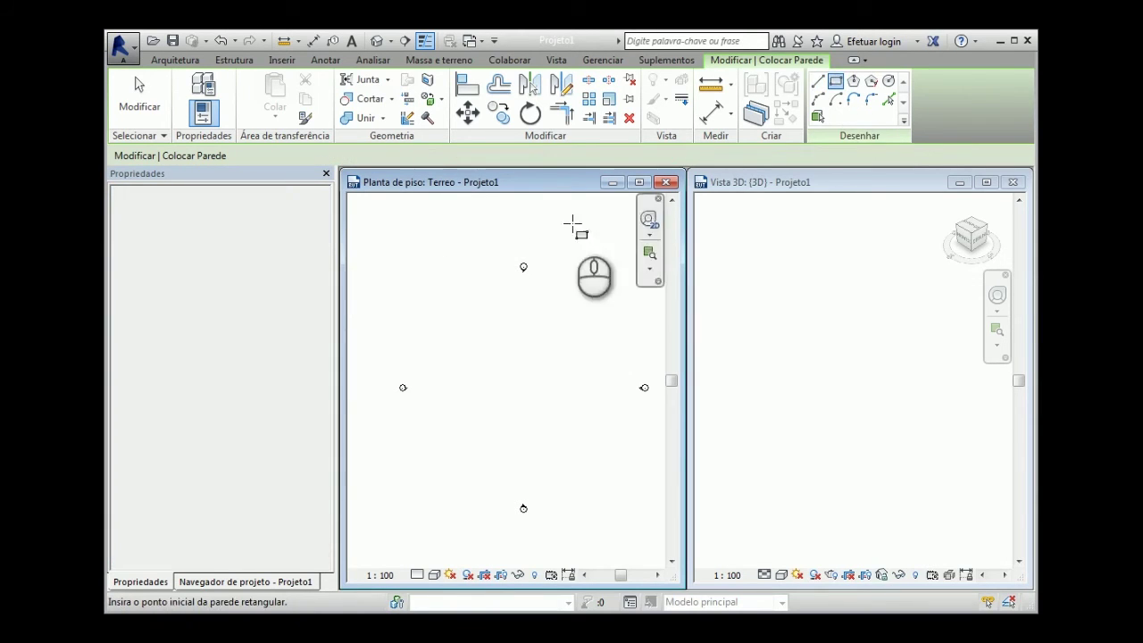
pyautogui.click(480, 353)
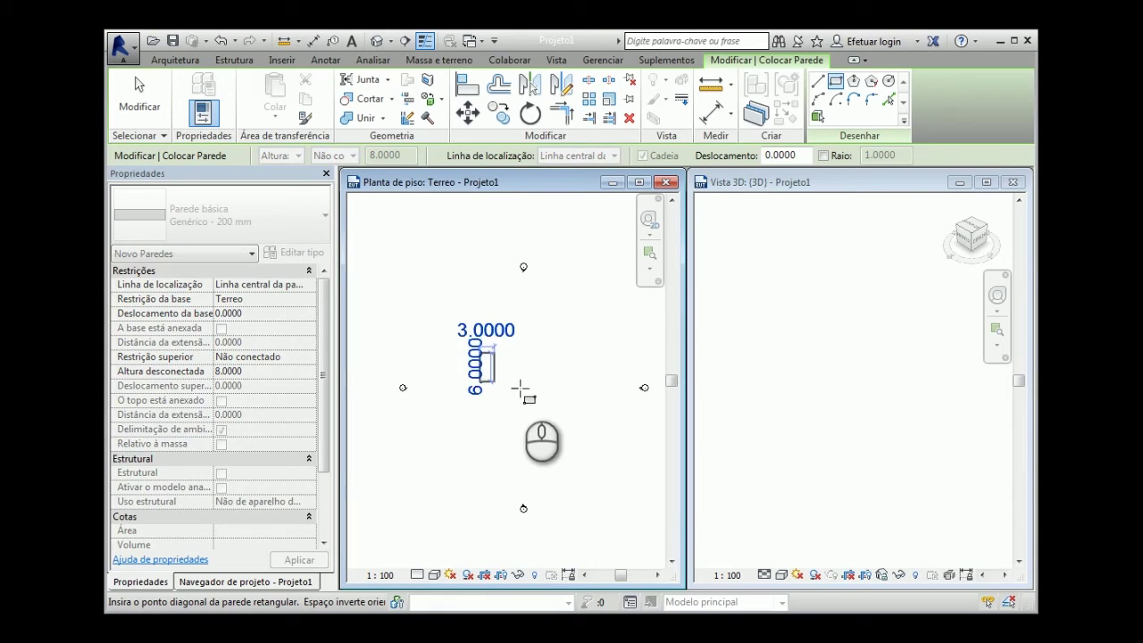
pyautogui.click(548, 391)
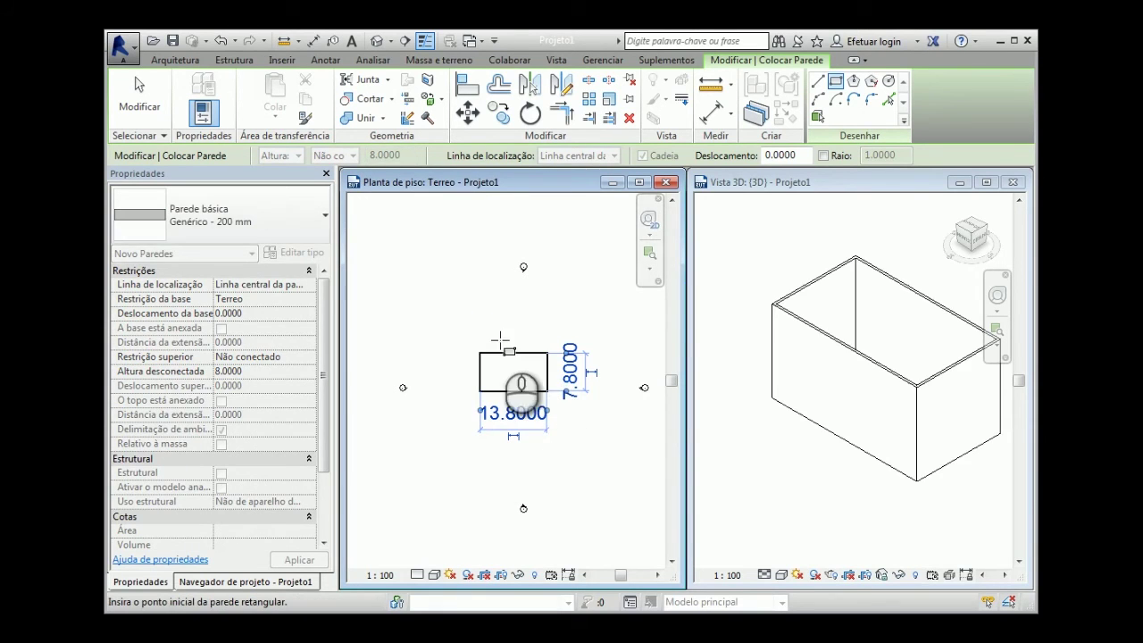
pyautogui.press('Escape')
pyautogui.press('Escape')
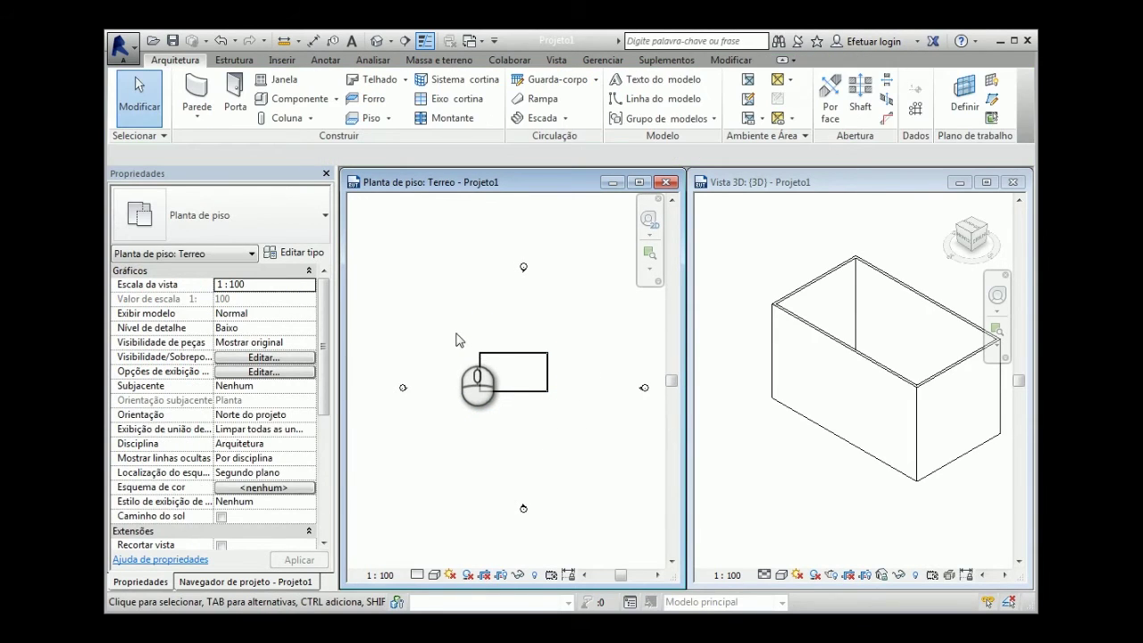
# - Set the top constraint of all four walls to the level 1o Pavimento
pyautogui.moveTo(455, 338); pyautogui.dragTo(558, 410)
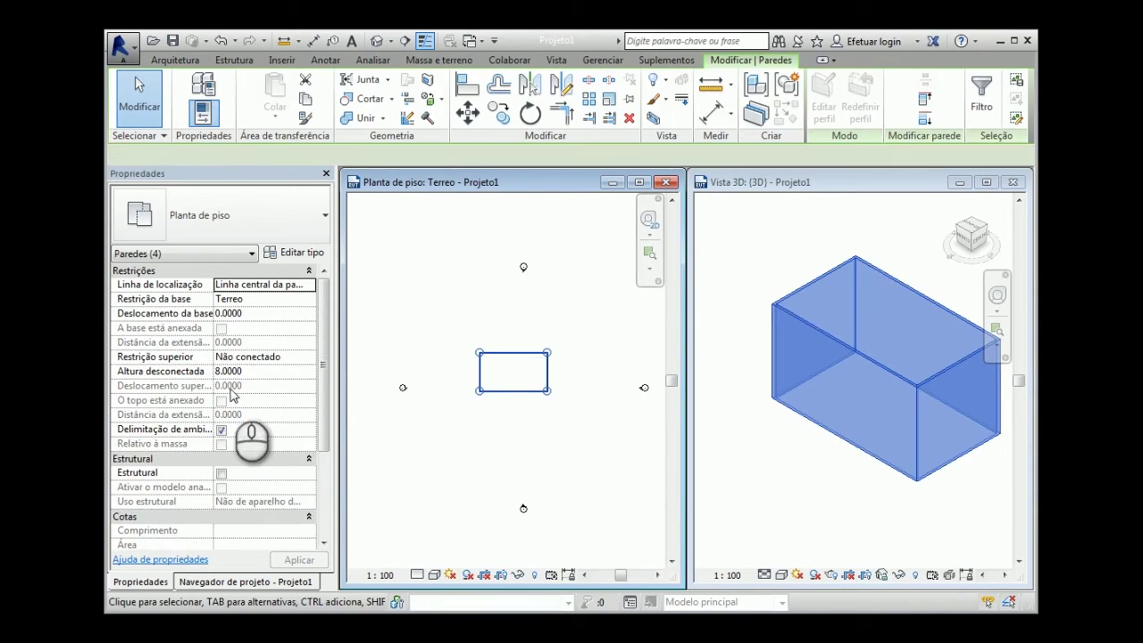
pyautogui.click(305, 358)
pyautogui.click(309, 357)
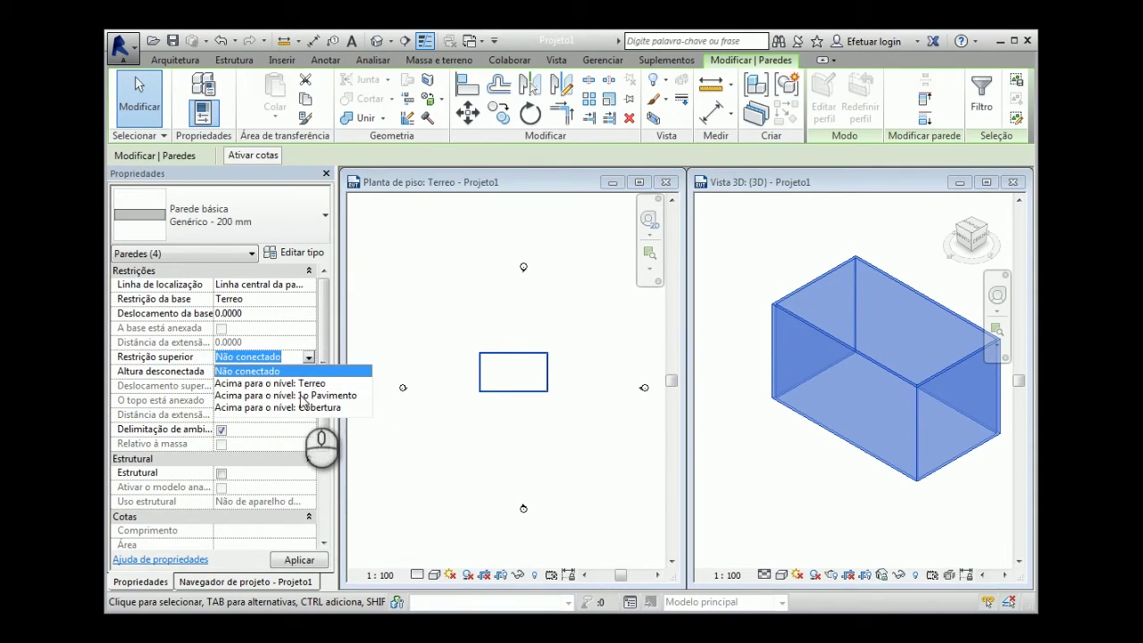
pyautogui.click(304, 396)
pyautogui.click(531, 444)
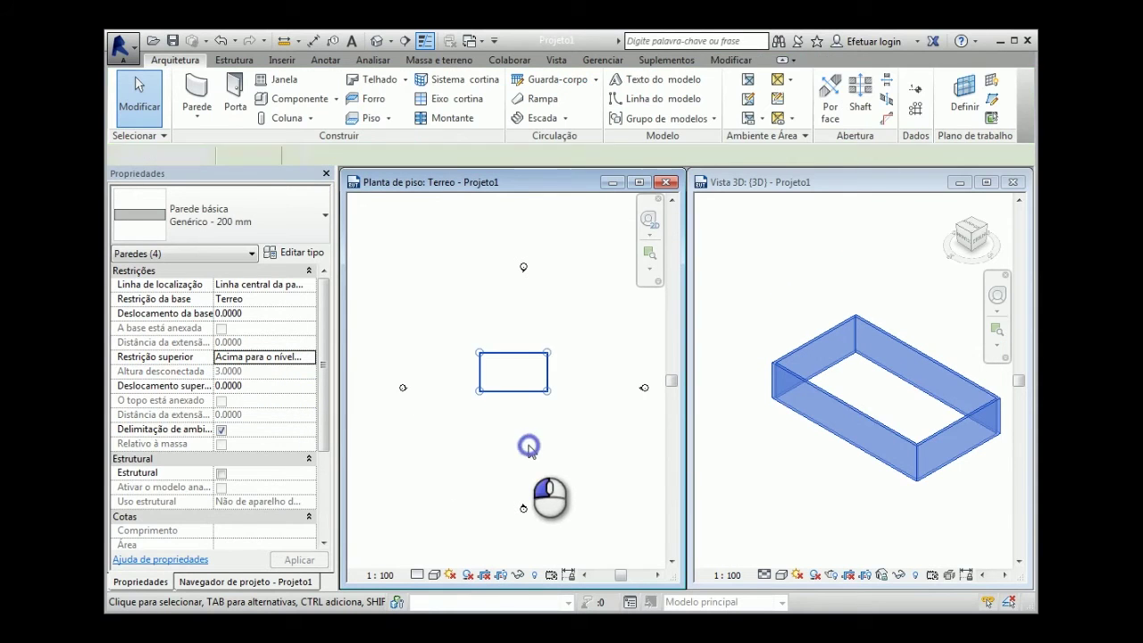
# - Examine the lower wall's type properties and the available families and types, keeping Parede básica, Genérico - 200 mm
pyautogui.scroll(4, 502, 384)
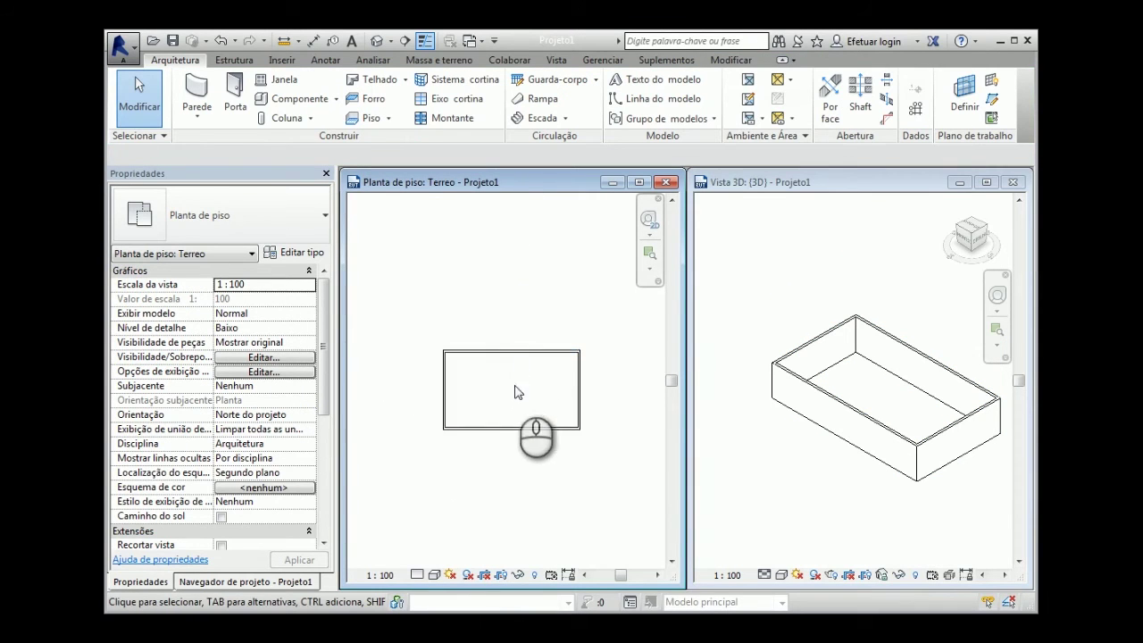
pyautogui.scroll(1, 485, 427)
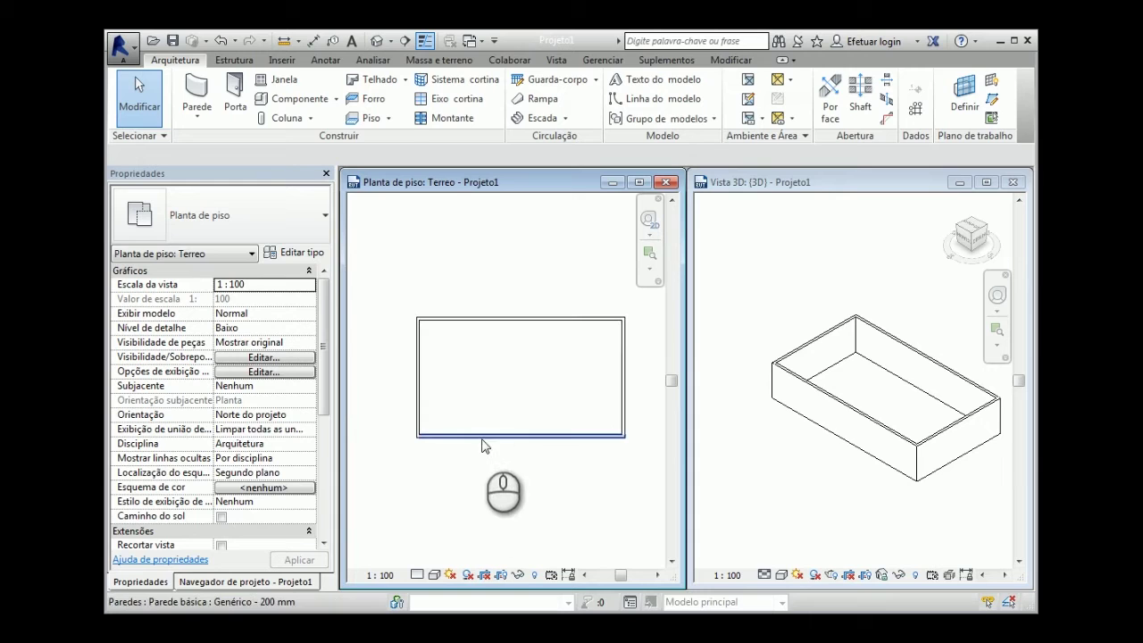
pyautogui.click(482, 438)
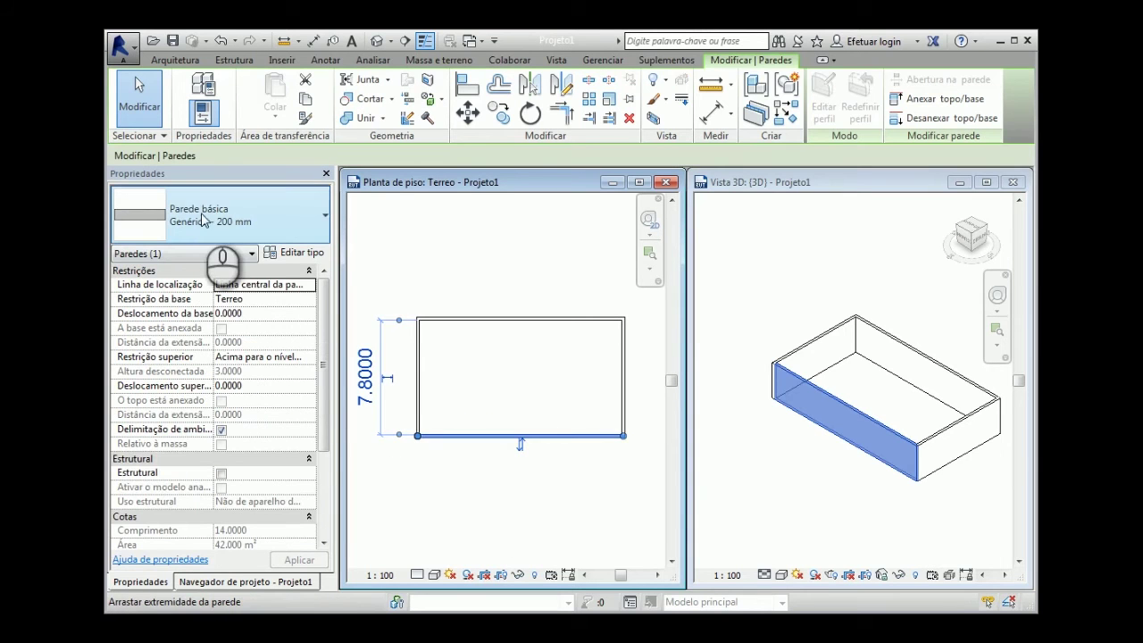
pyautogui.click(309, 258)
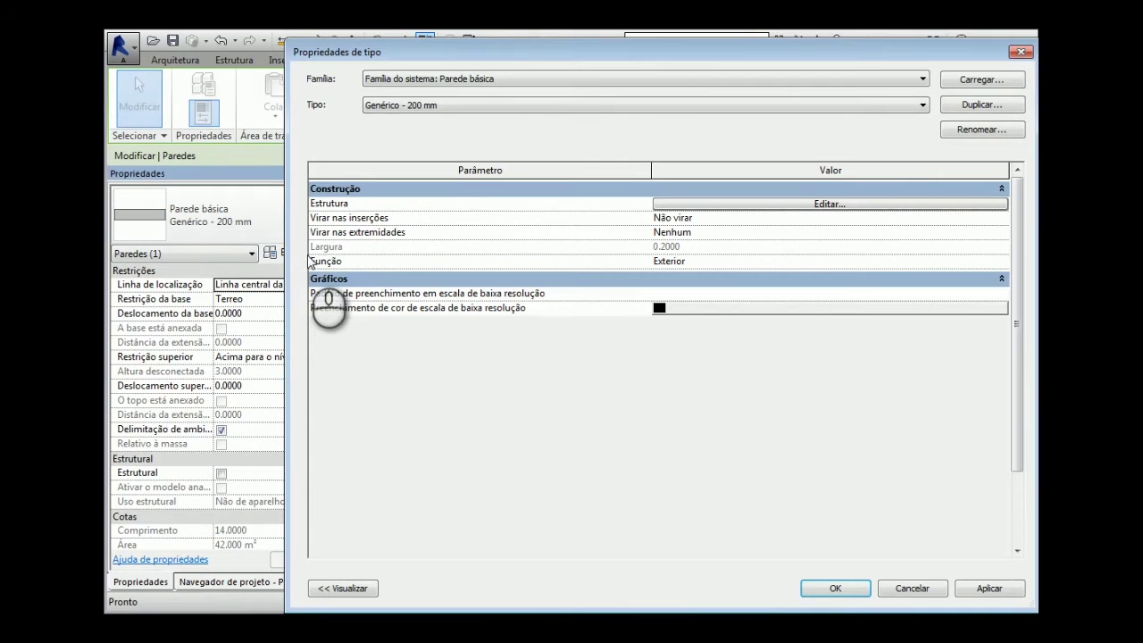
pyautogui.moveTo(629, 52); pyautogui.dragTo(539, 53)
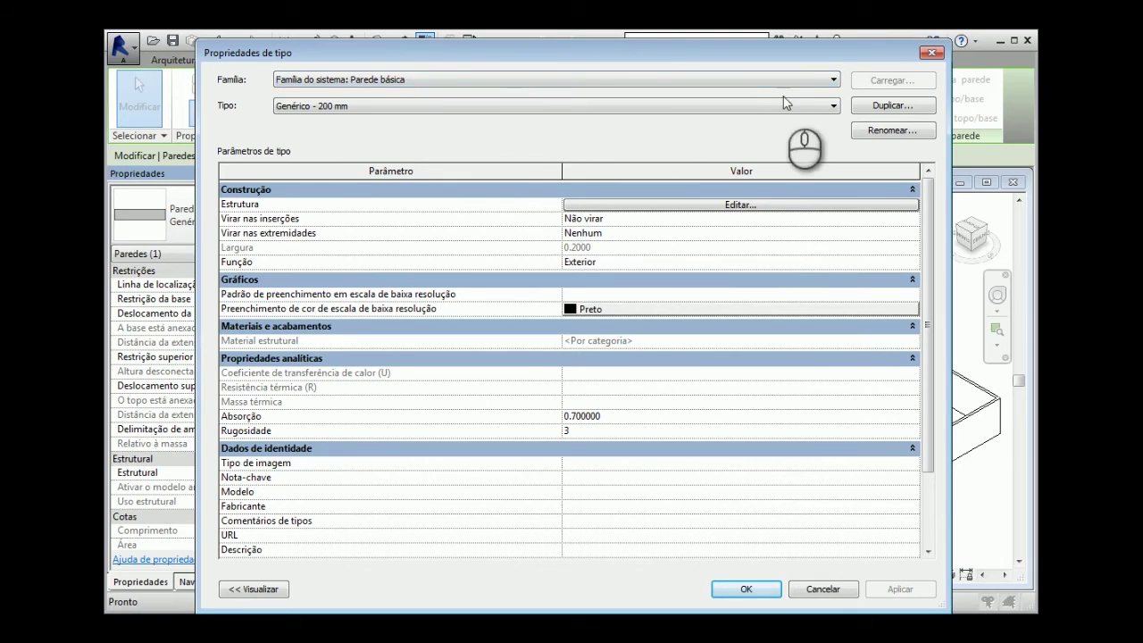
pyautogui.click(834, 80)
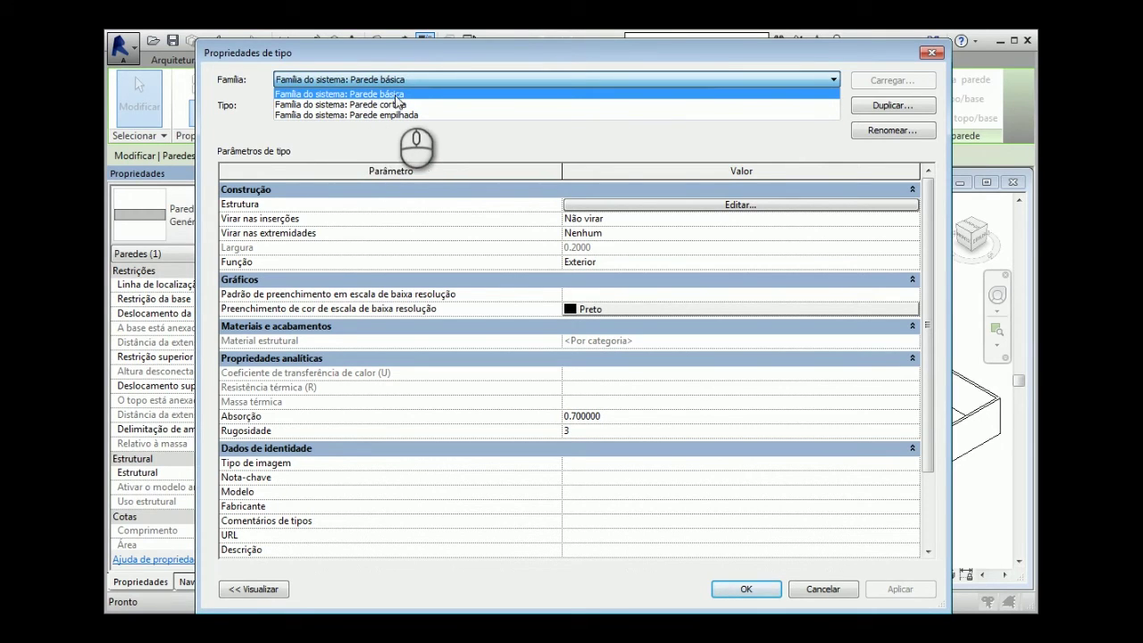
pyautogui.click(419, 94)
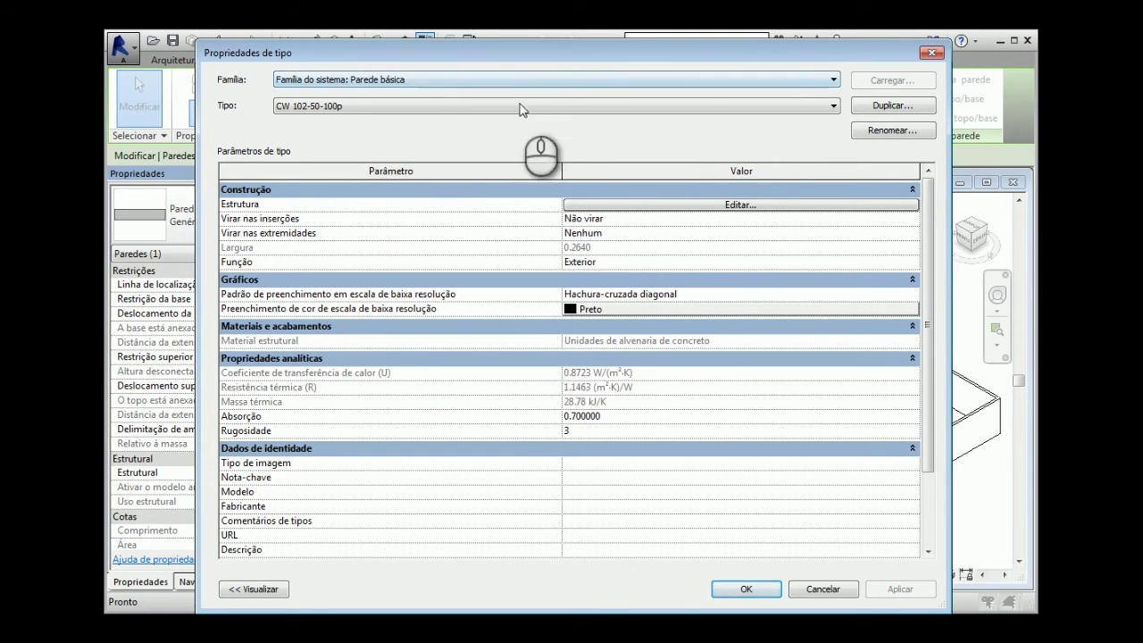
pyautogui.click(838, 105)
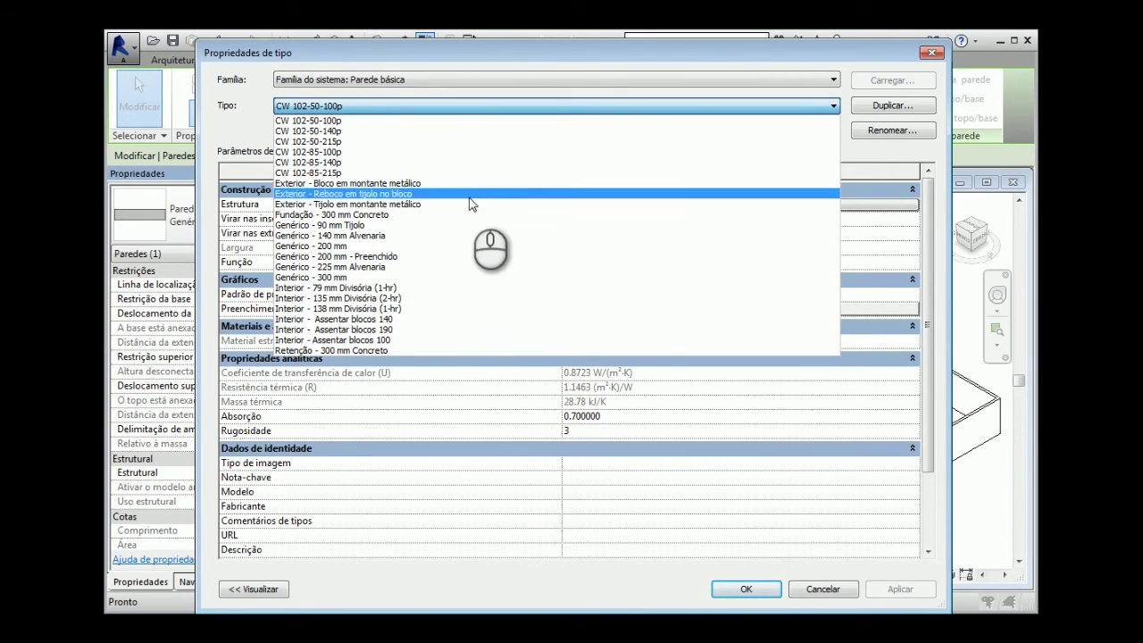
pyautogui.click(453, 247)
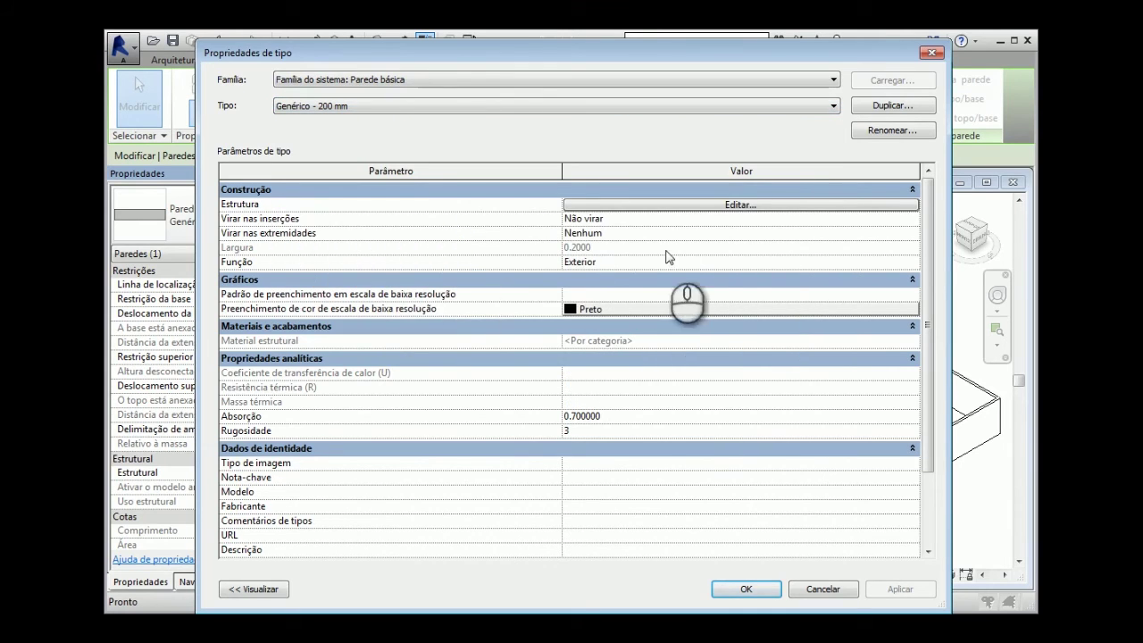
pyautogui.click(766, 589)
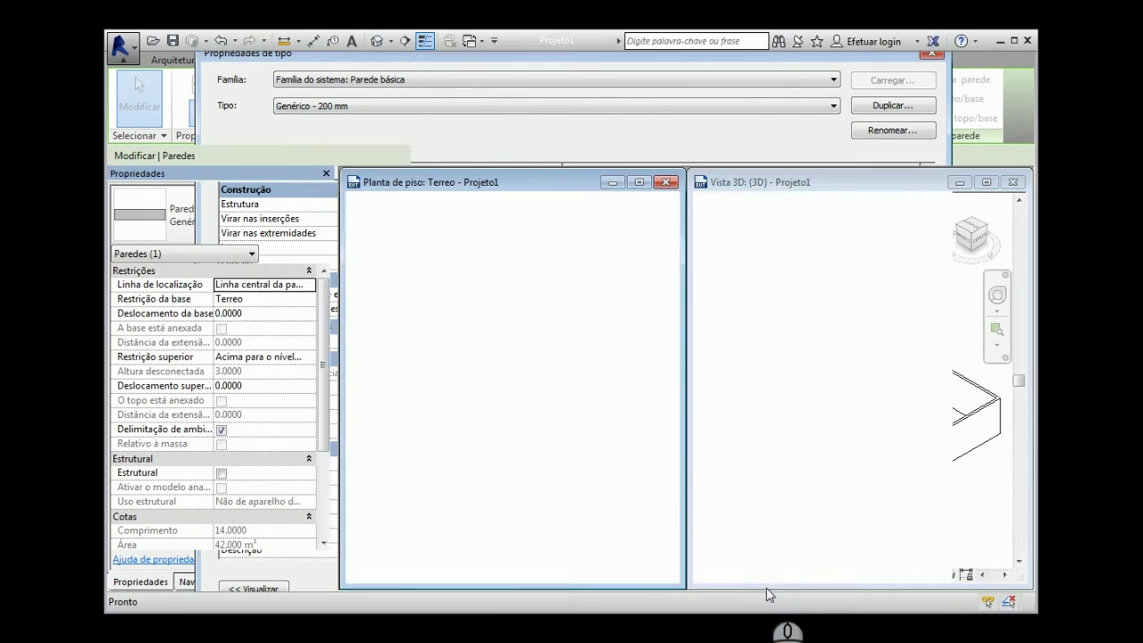
pyautogui.click(516, 491)
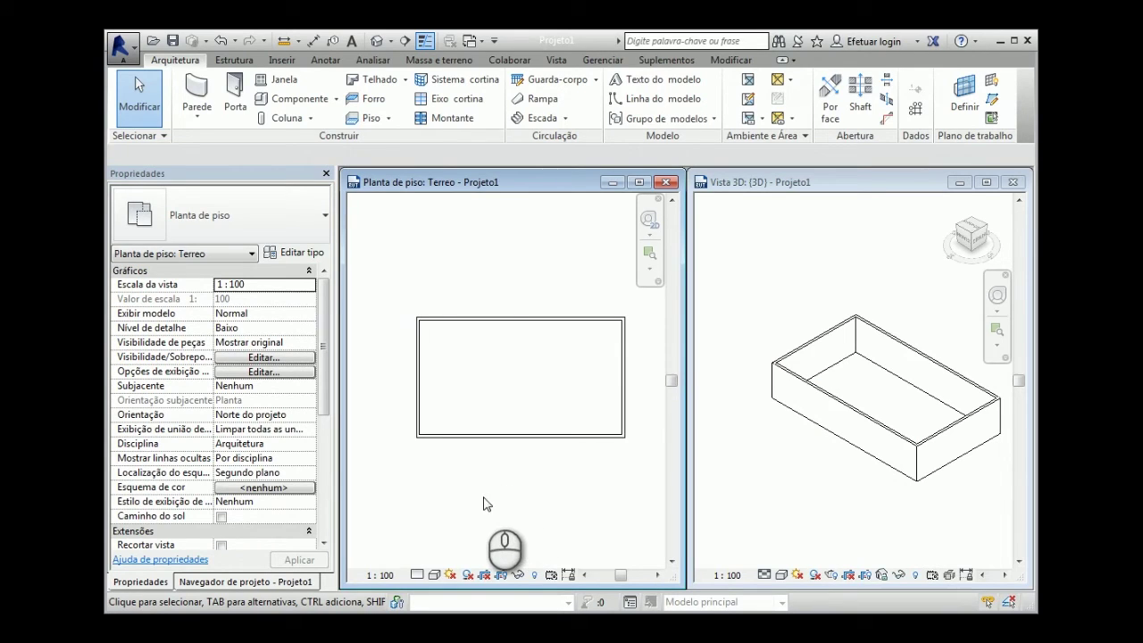
# - Place two M_Fixo 0610 x 1220mm windows in the plan's lower wall, about 1.2 m apart, the first about 2.4 m from the right-hand corner
pyautogui.click(288, 83)
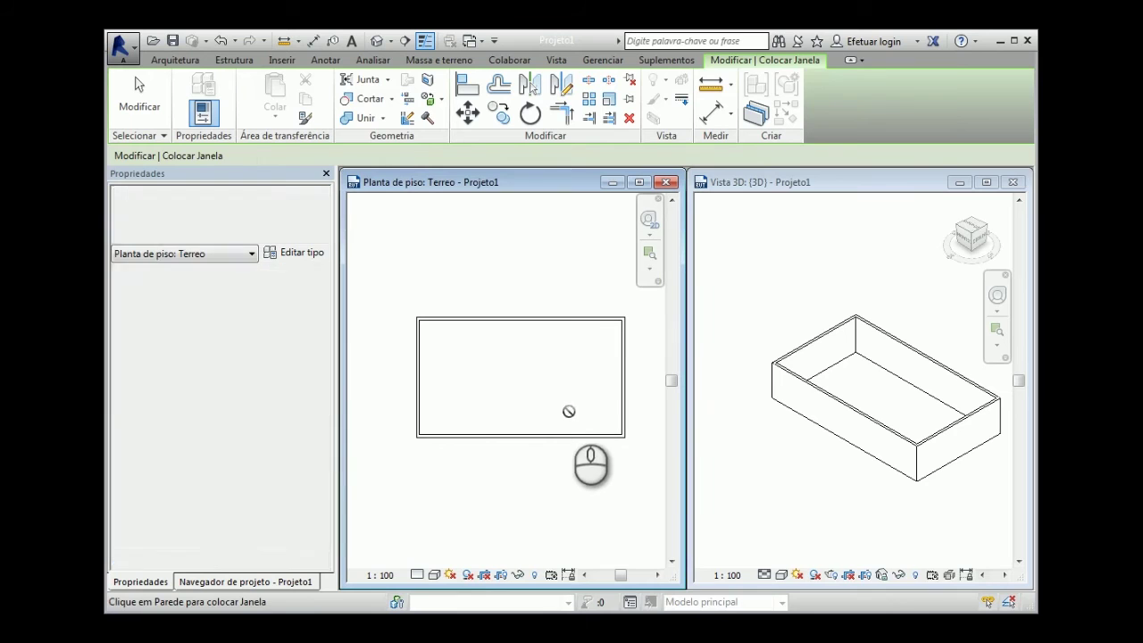
pyautogui.click(582, 438)
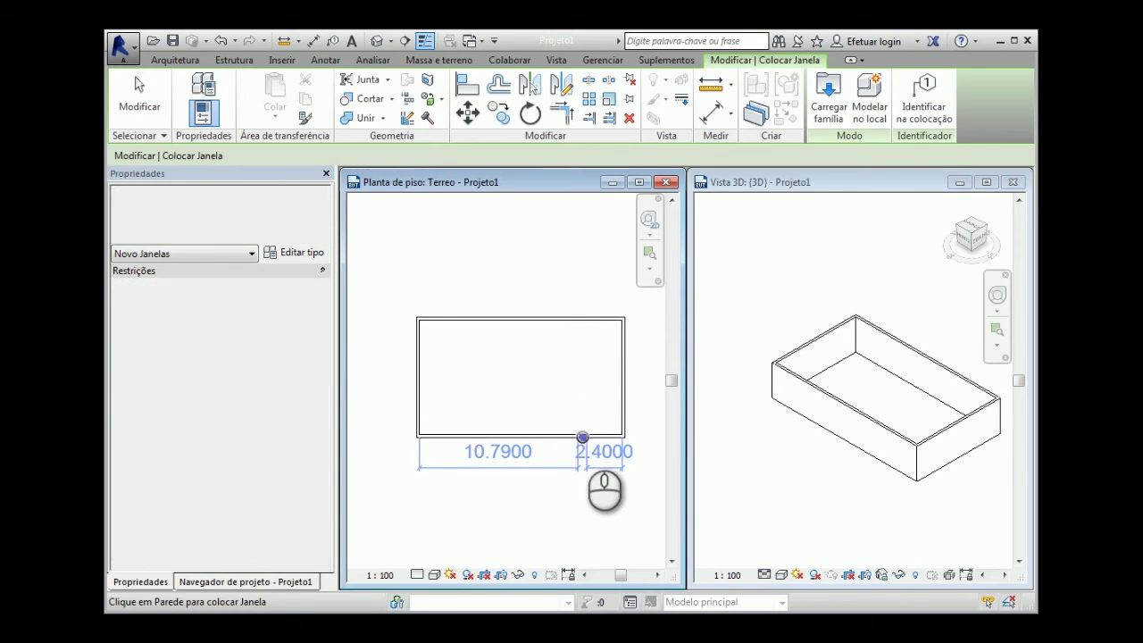
pyautogui.scroll(5, 589, 442)
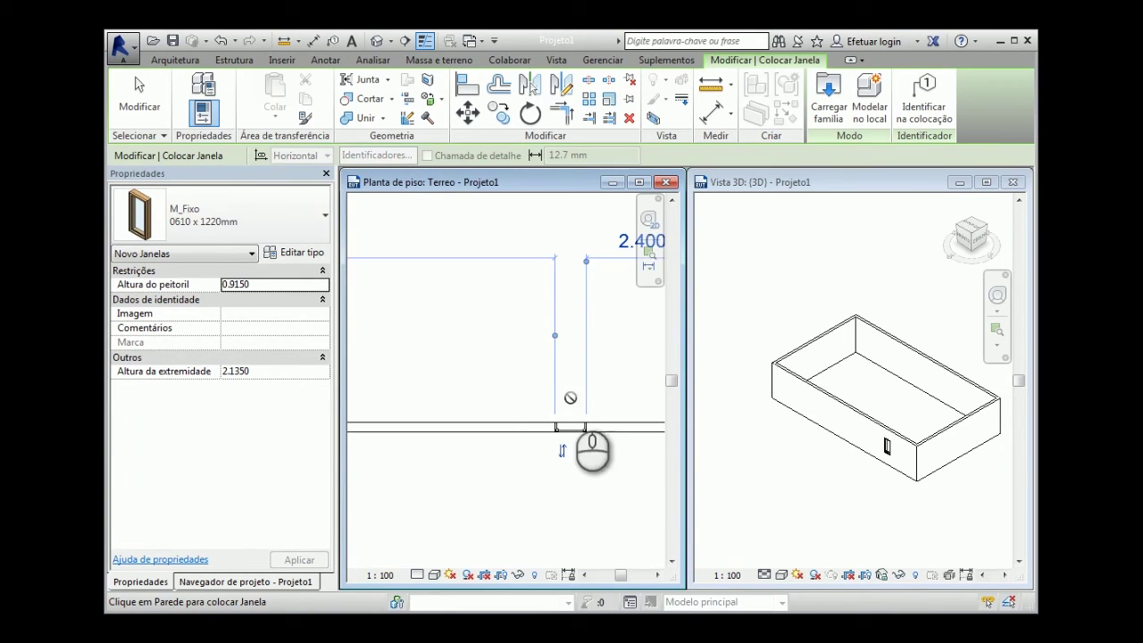
pyautogui.click(476, 427)
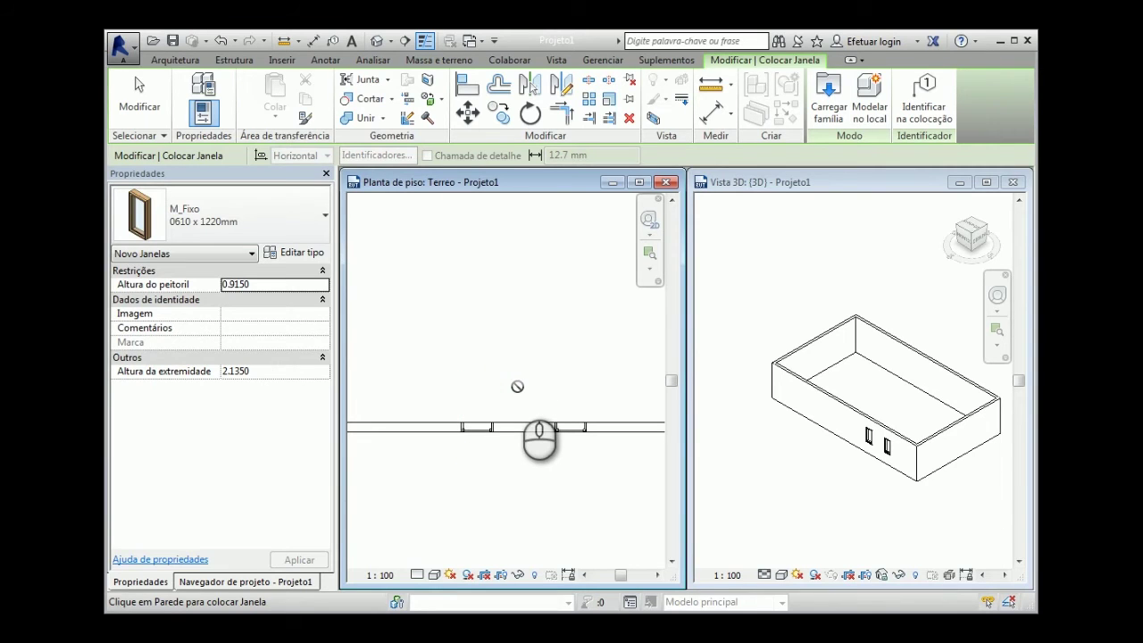
pyautogui.press('Escape')
pyautogui.press('Escape')
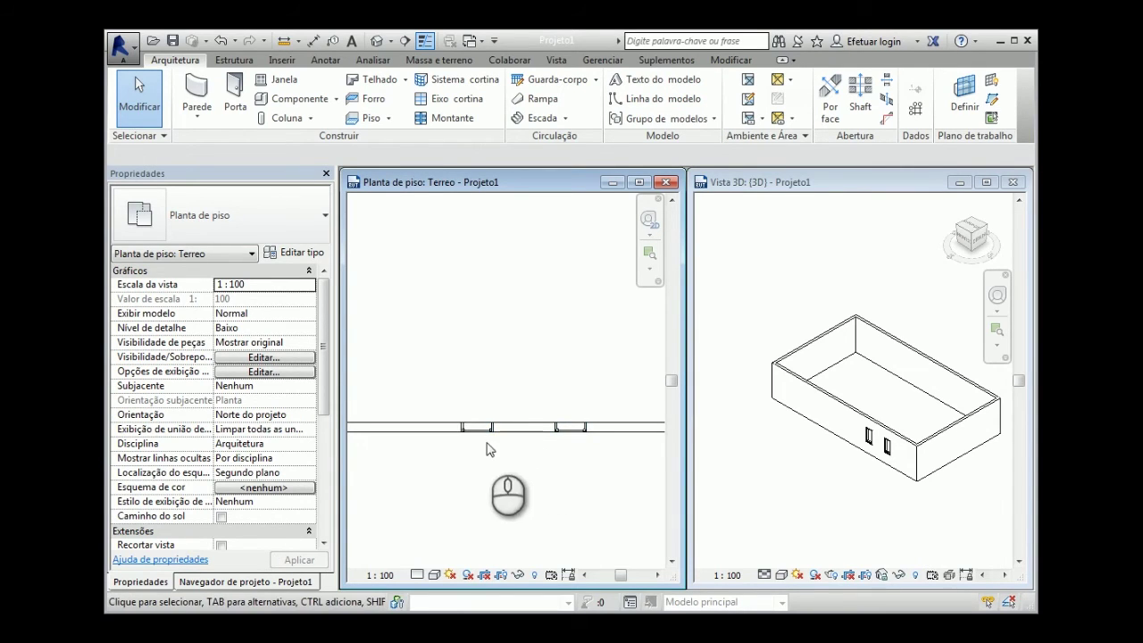
# - Change the window nearest the right-hand corner of the lower wall to the M_Fixo type 0406 x 0610mm
pyautogui.moveTo(596, 461); pyautogui.dragTo(567, 471, button='middle')
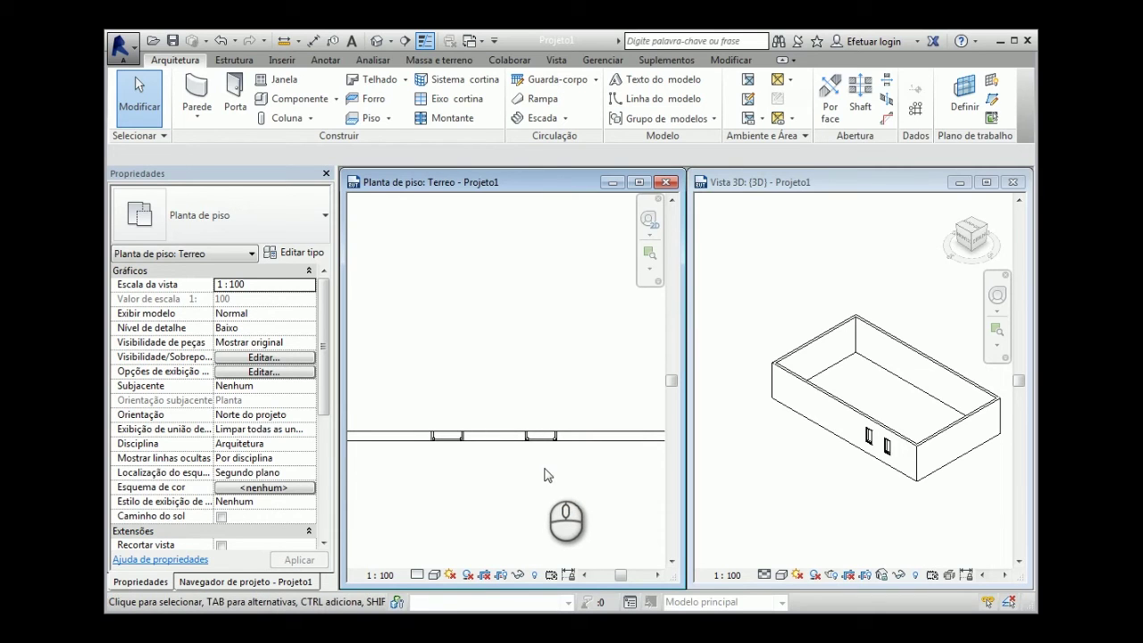
pyautogui.click(547, 443)
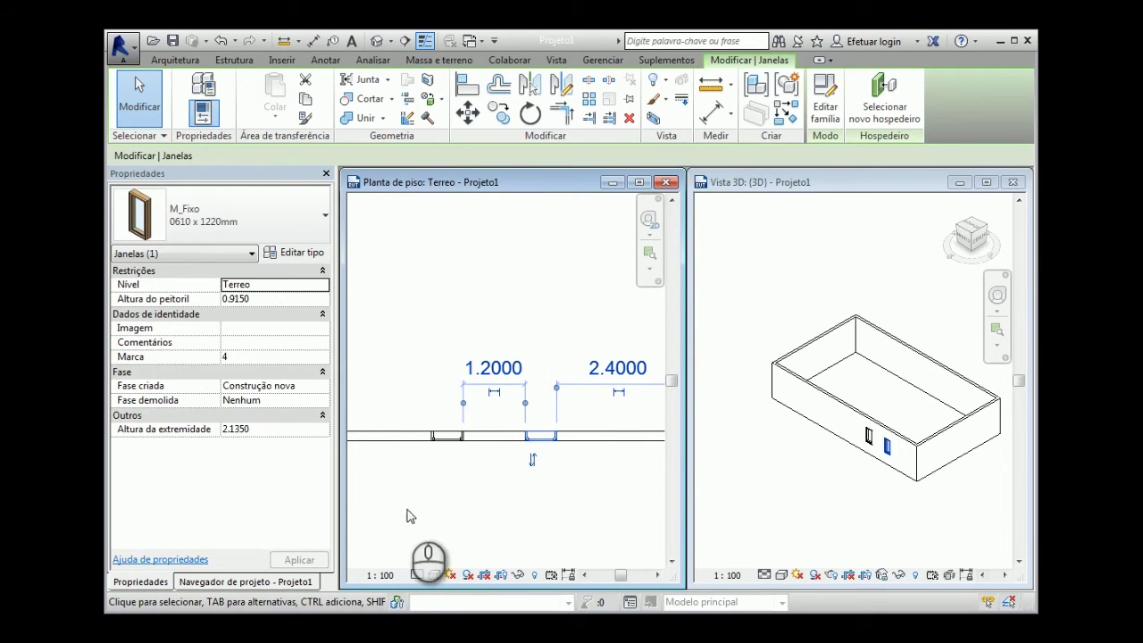
pyautogui.click(300, 252)
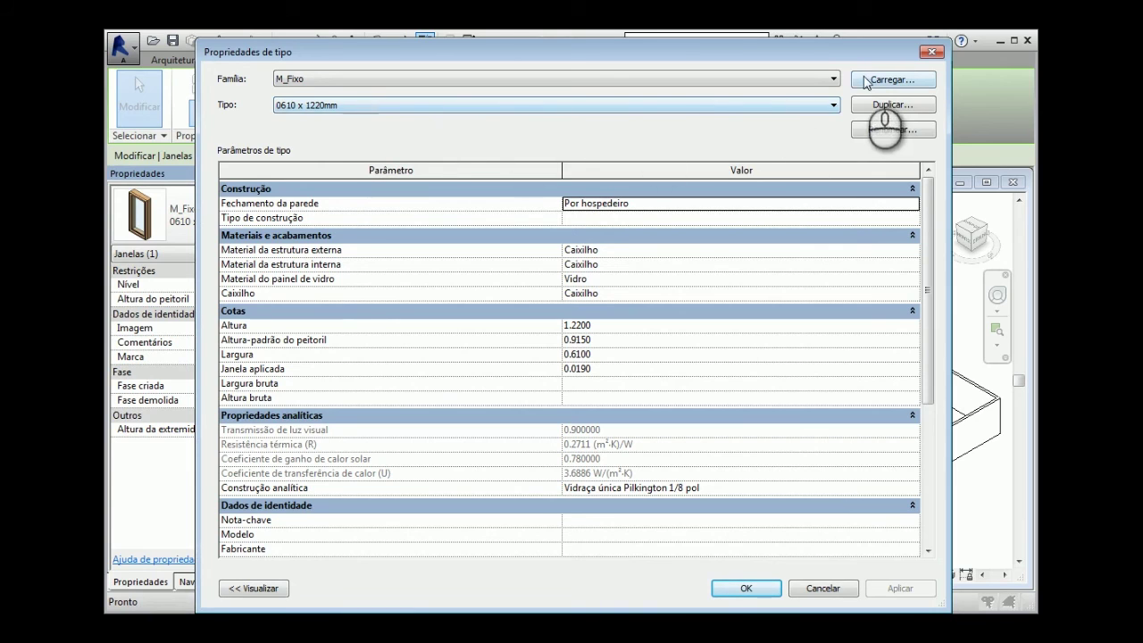
pyautogui.click(834, 79)
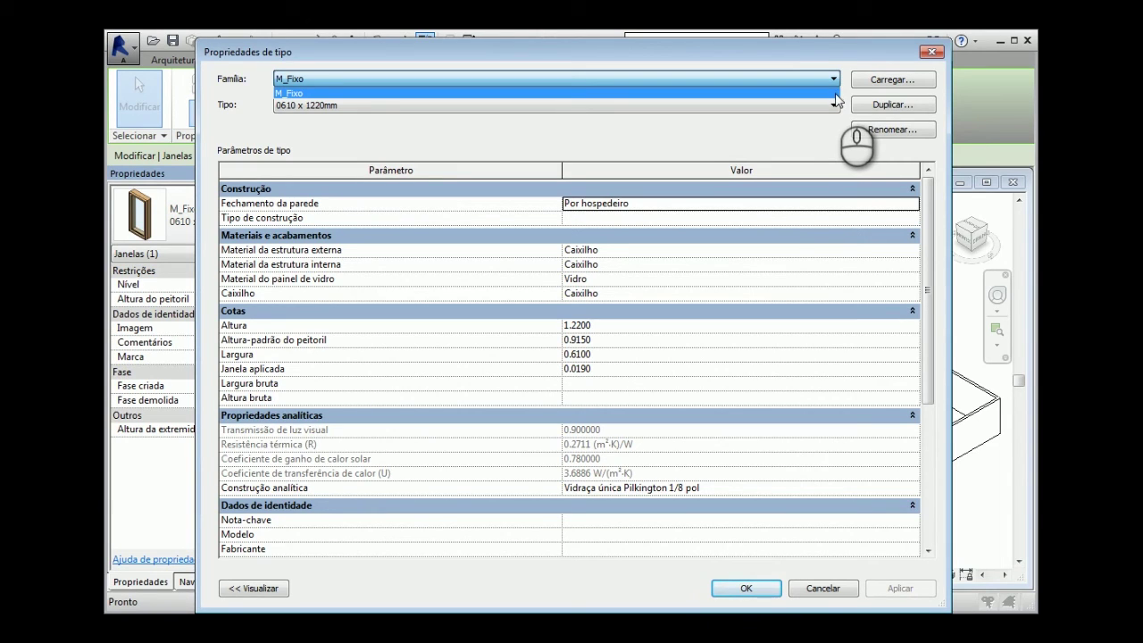
pyautogui.click(836, 94)
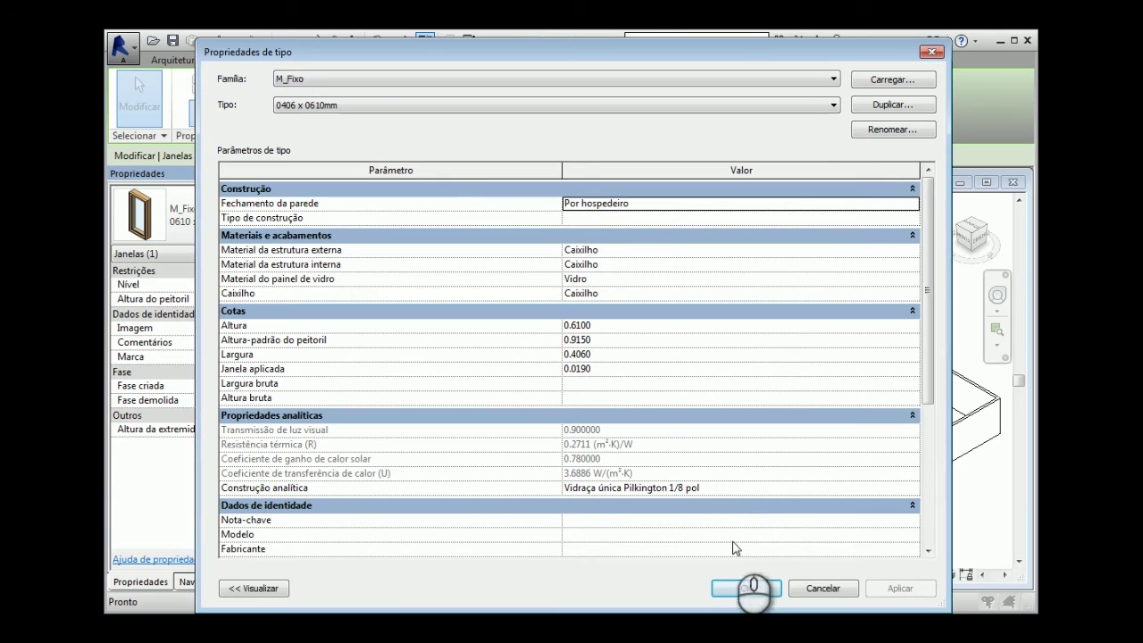
pyautogui.click(747, 588)
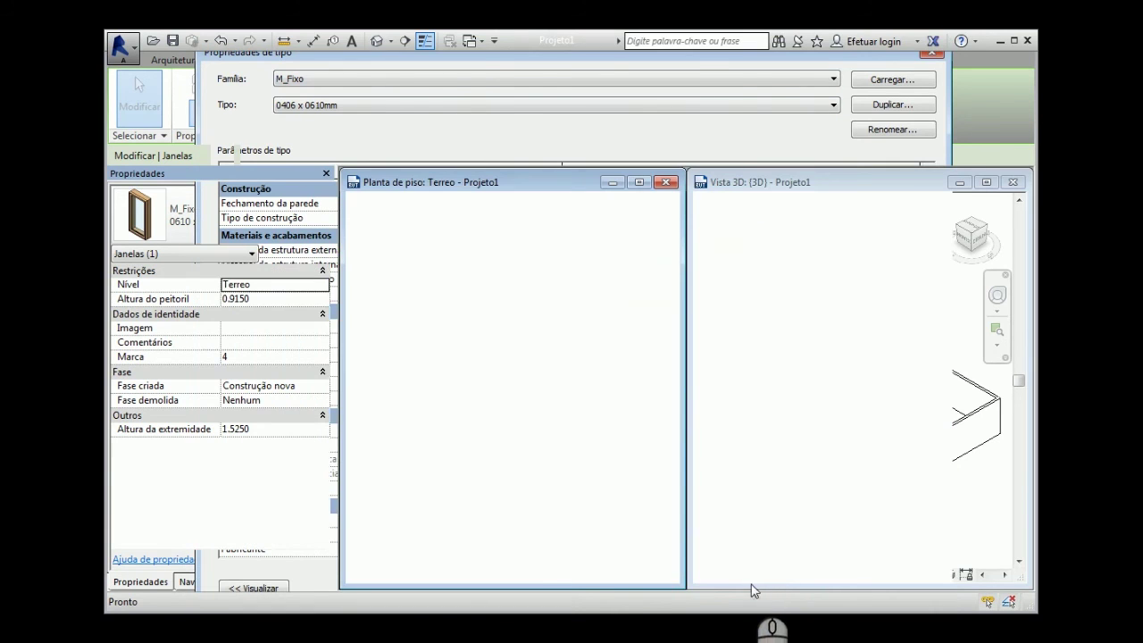
pyautogui.click(560, 517)
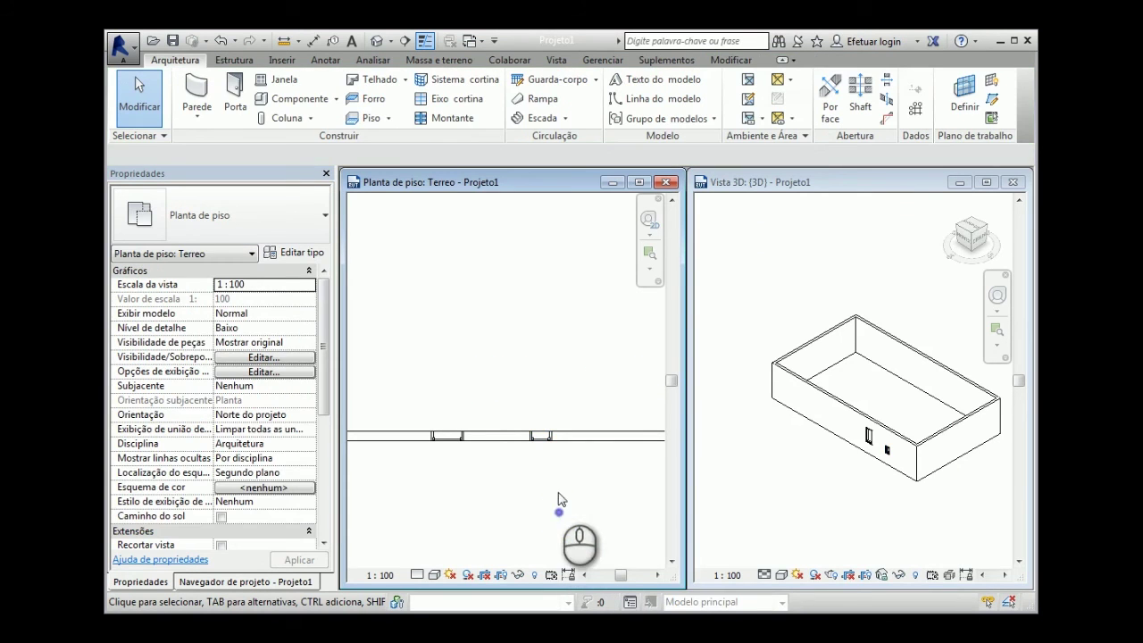
# - Load the window family Janela de correr - 2 Painéis from the library's Janelas folder, subfolder Específico do Brasil
pyautogui.scroll(-2, 573, 474)
pyautogui.moveTo(572, 466); pyautogui.dragTo(519, 465, button='middle')
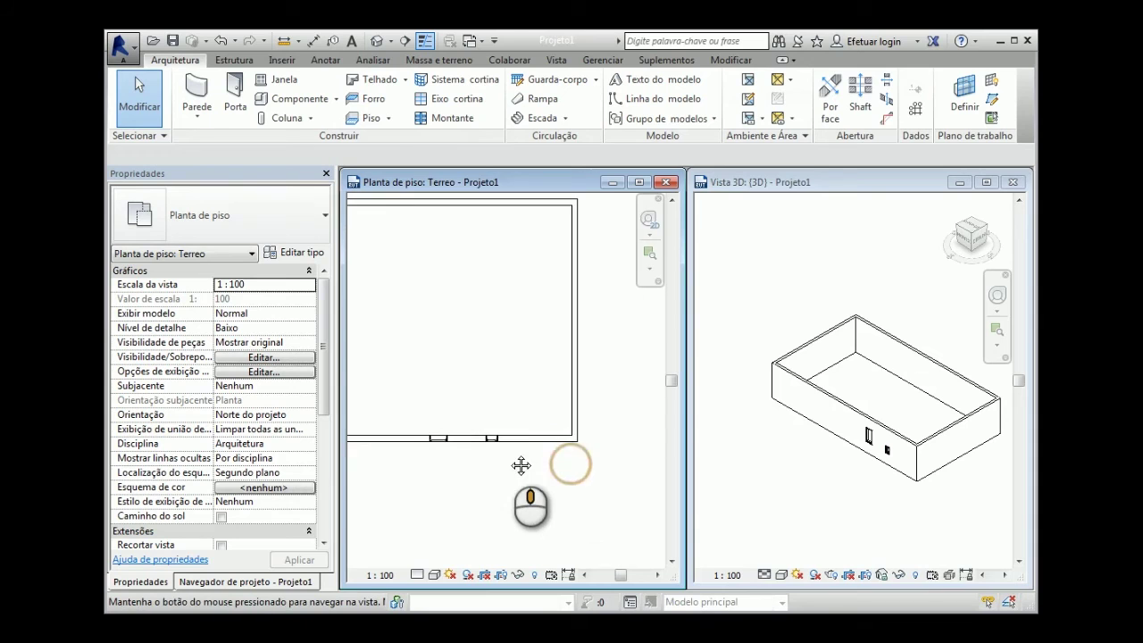
pyautogui.scroll(2, 537, 404)
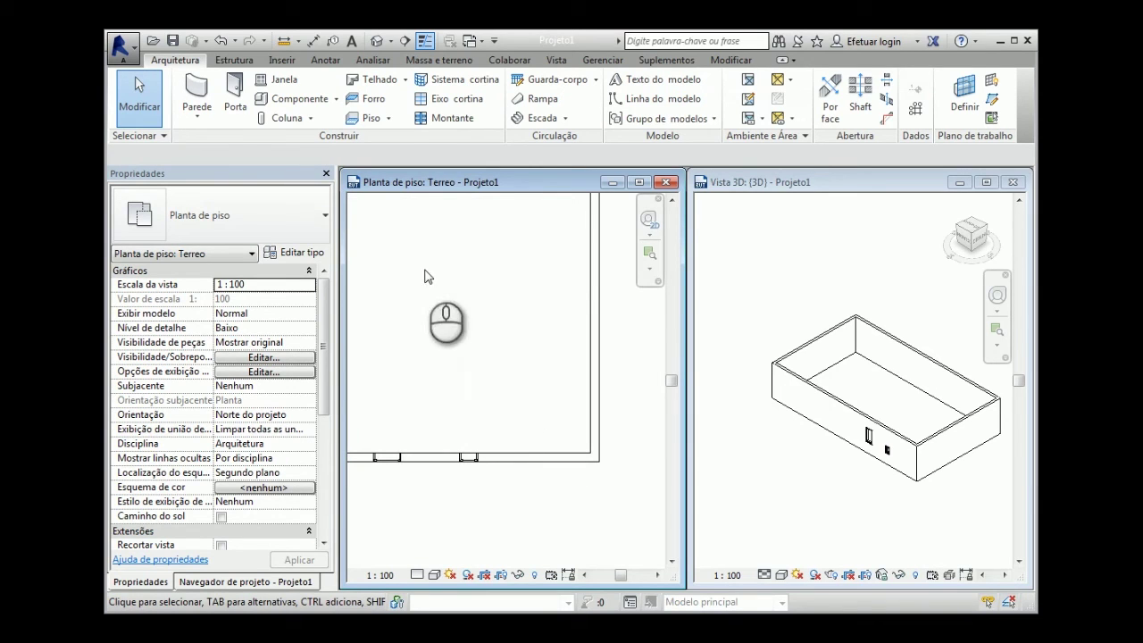
pyautogui.click(275, 80)
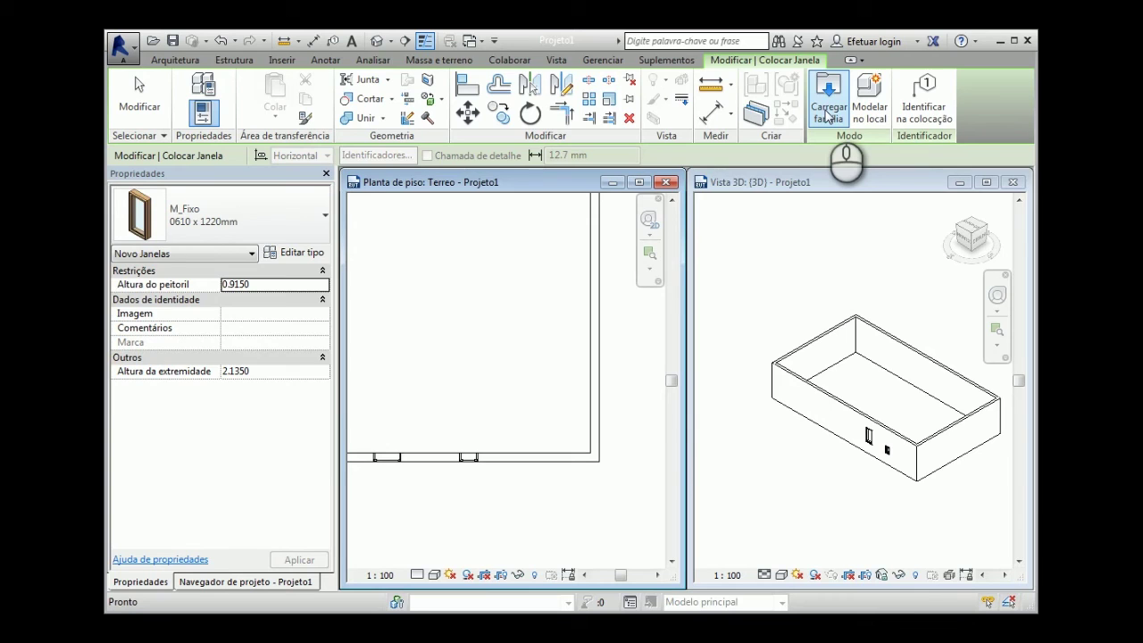
pyautogui.click(829, 115)
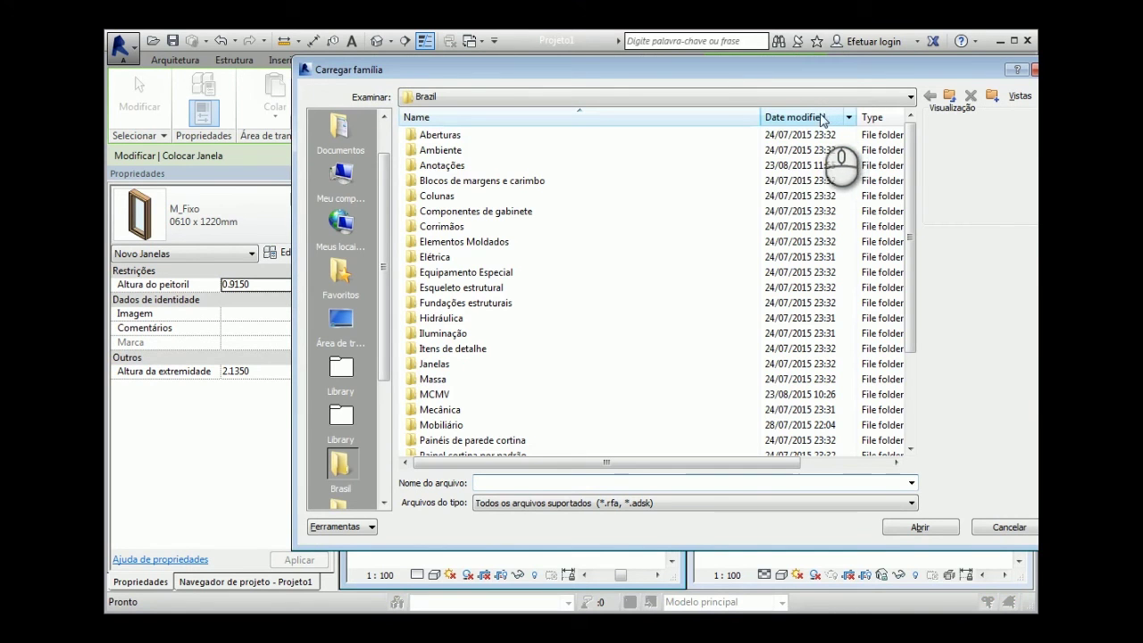
pyautogui.doubleClick(451, 364)
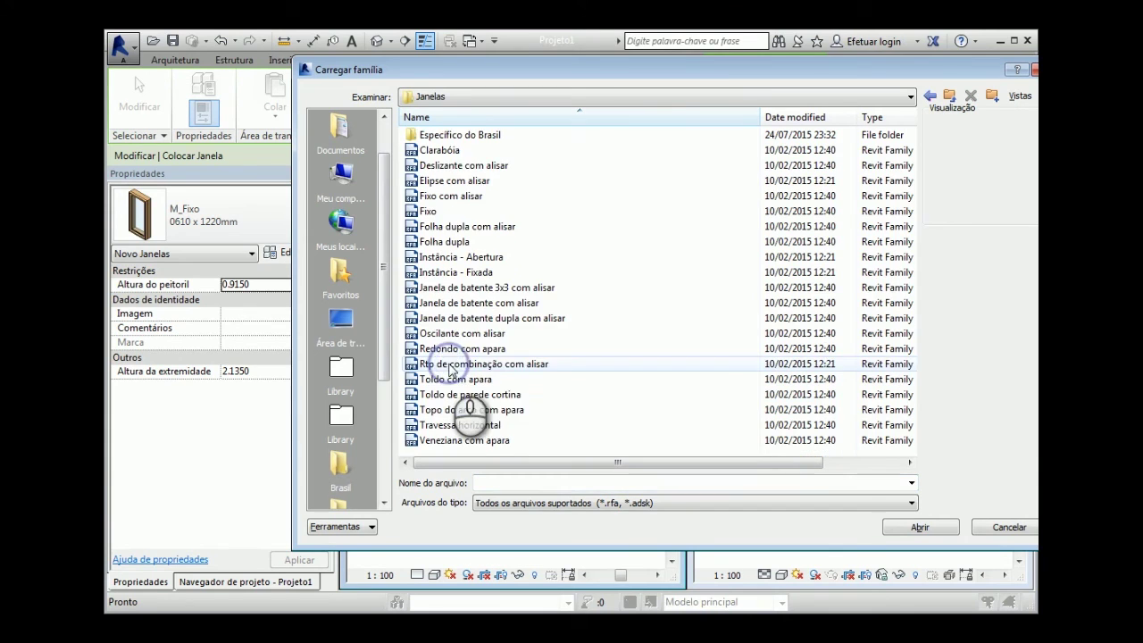
pyautogui.doubleClick(499, 138)
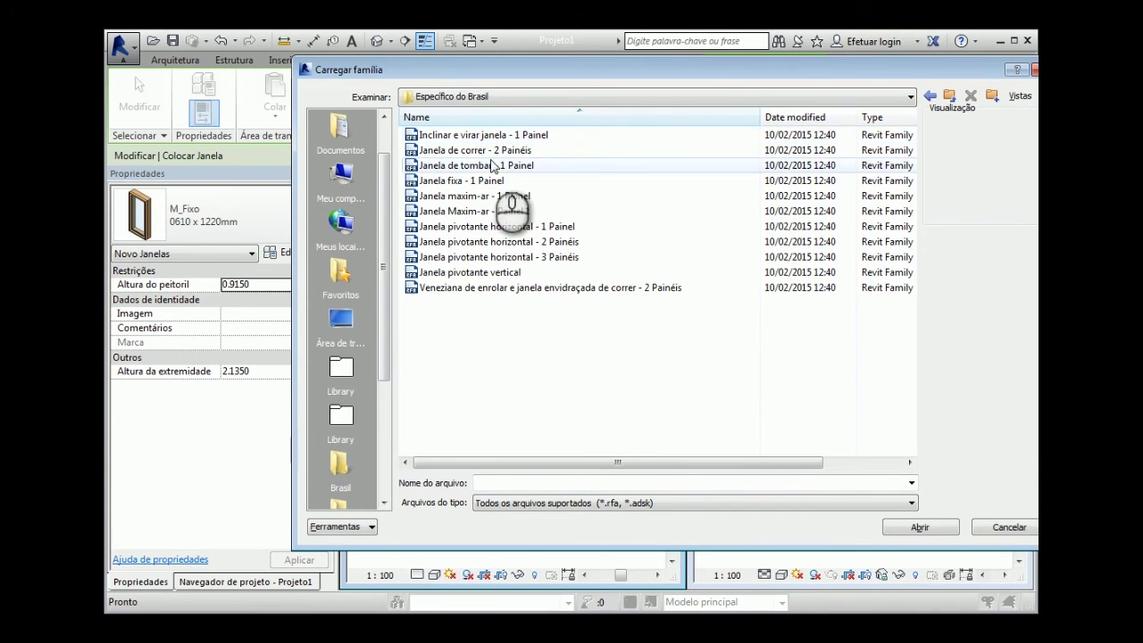
pyautogui.click(487, 150)
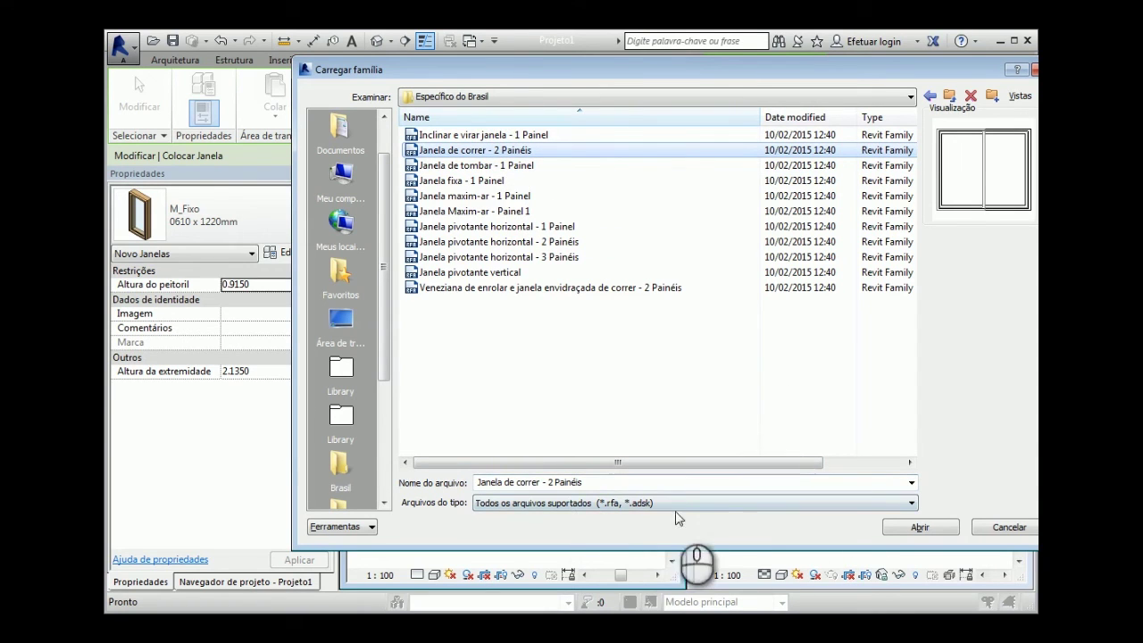
pyautogui.click(920, 528)
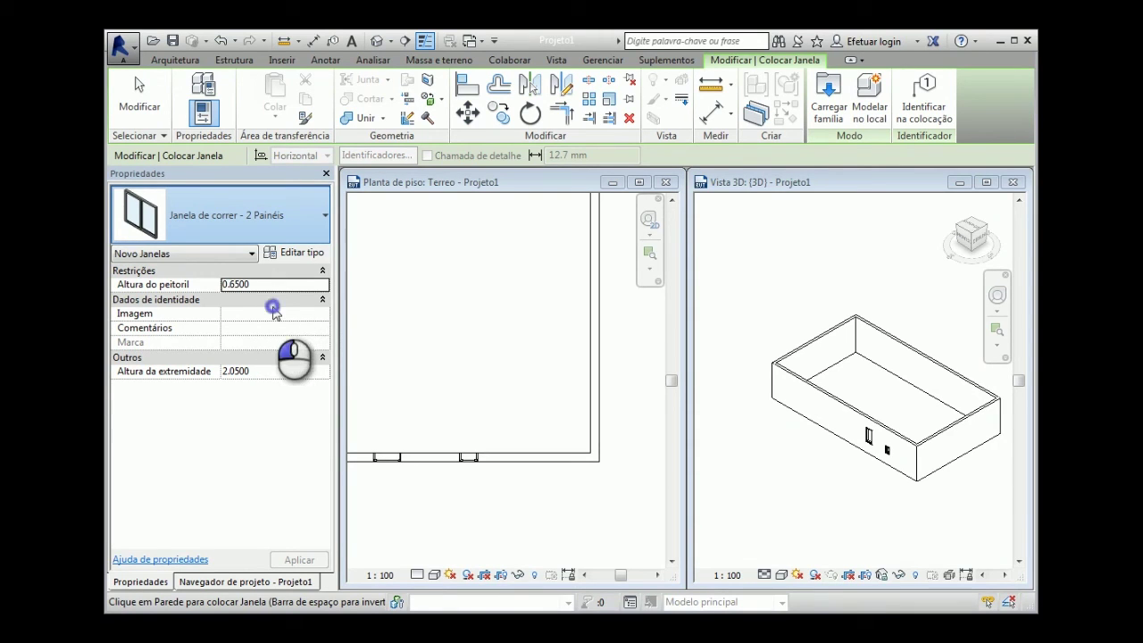
# - Place one Janela de correr - 2 Painéis window in the plan's right-hand wall, about 0.9 m from the lower corner, and view it in 3D
pyautogui.click(598, 376)
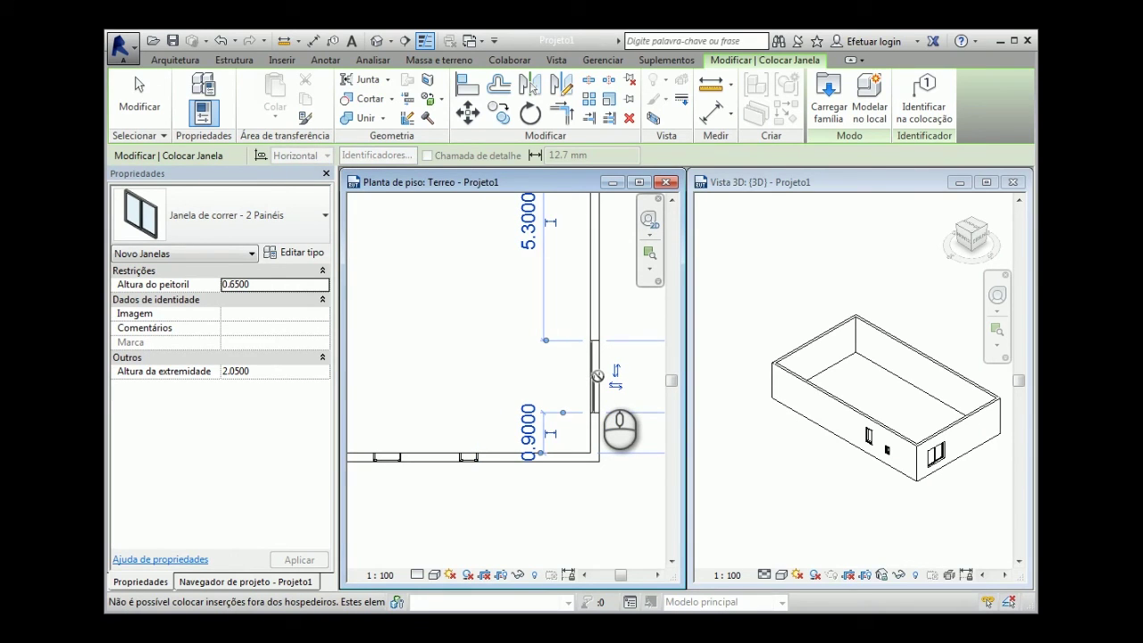
pyautogui.press('Escape')
pyautogui.press('Escape')
pyautogui.click(931, 503)
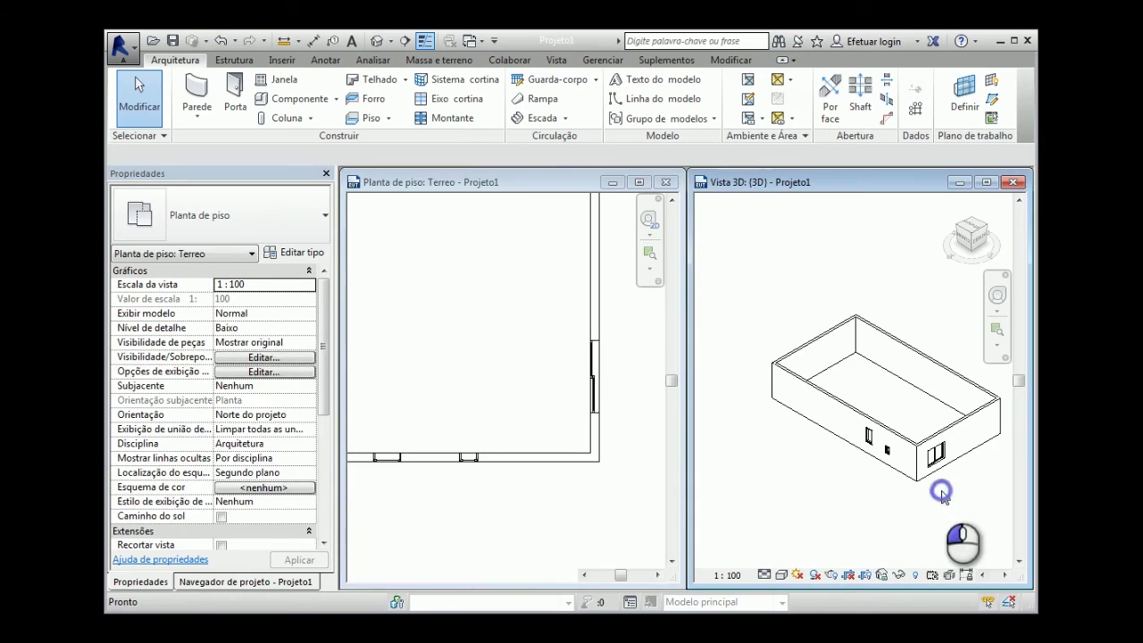
pyautogui.scroll(3, 939, 488)
pyautogui.scroll(2, 937, 480)
pyautogui.moveTo(937, 461); pyautogui.dragTo(955, 538, button='middle')
pyautogui.scroll(1, 956, 544)
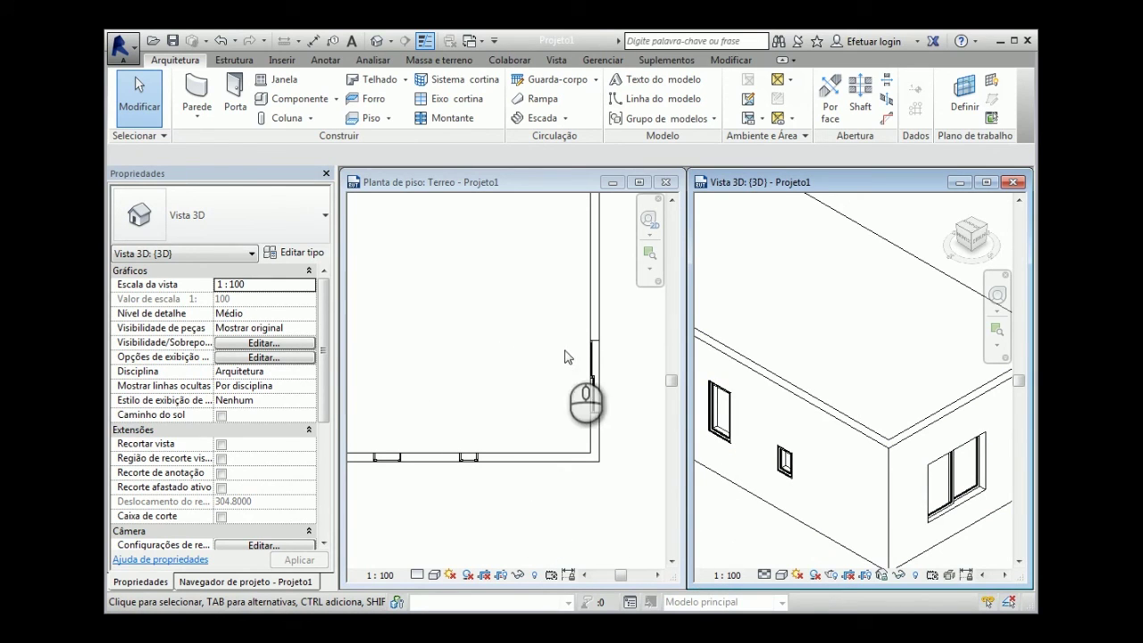
# - Examine the sliding window's type properties and the available window families, keeping Janela de correr - 2 Painéis
pyautogui.doubleClick(593, 372)
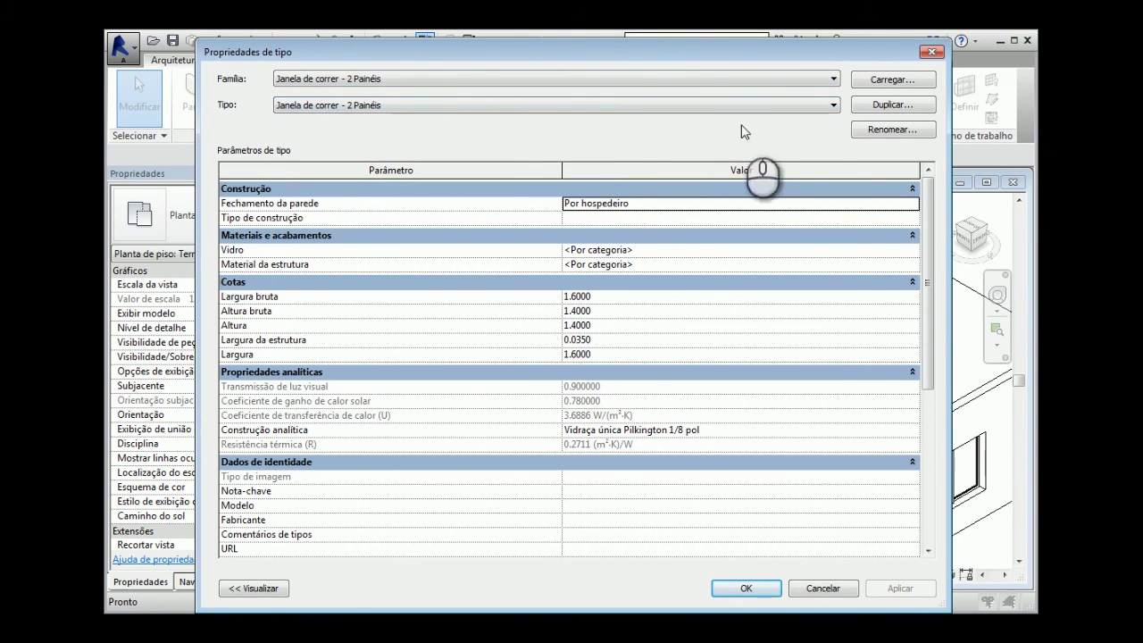
pyautogui.click(836, 80)
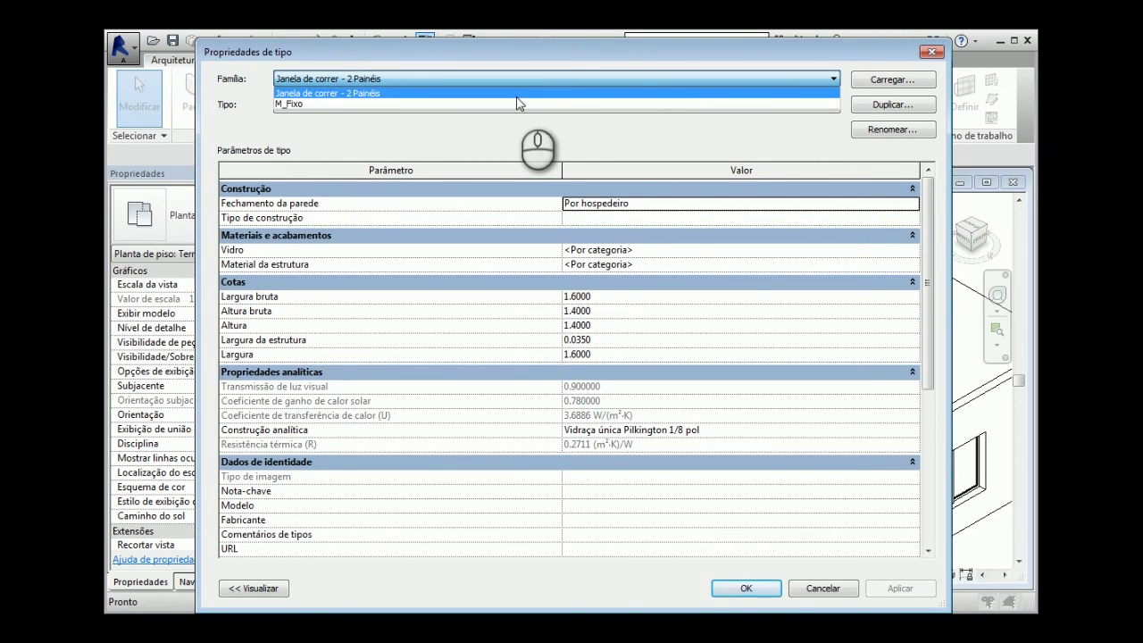
pyautogui.click(754, 591)
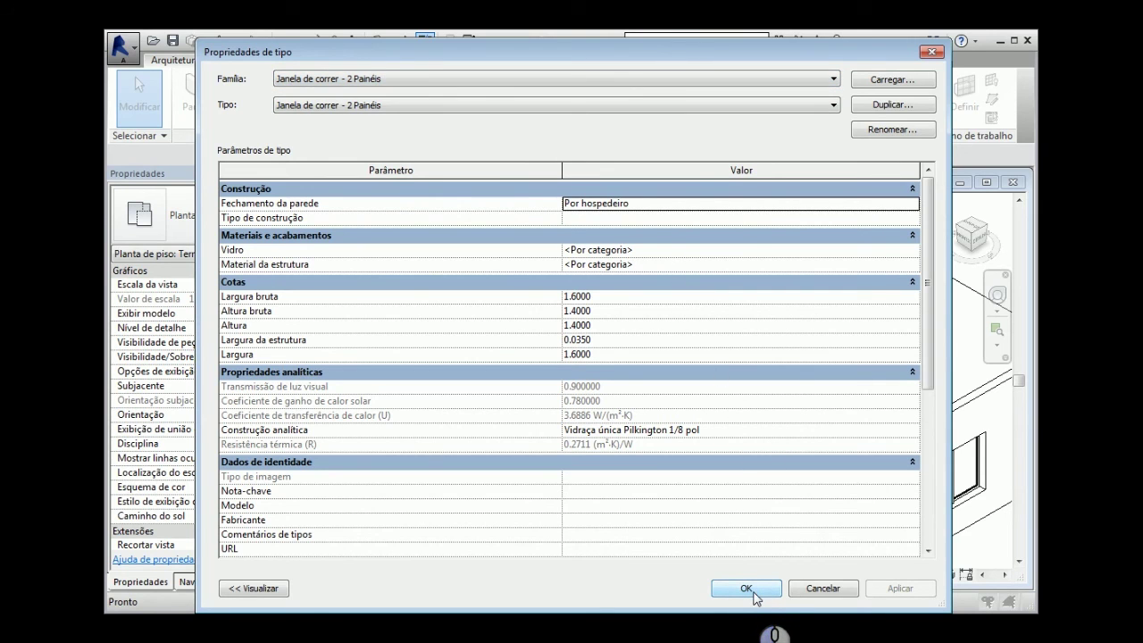
pyautogui.click(747, 589)
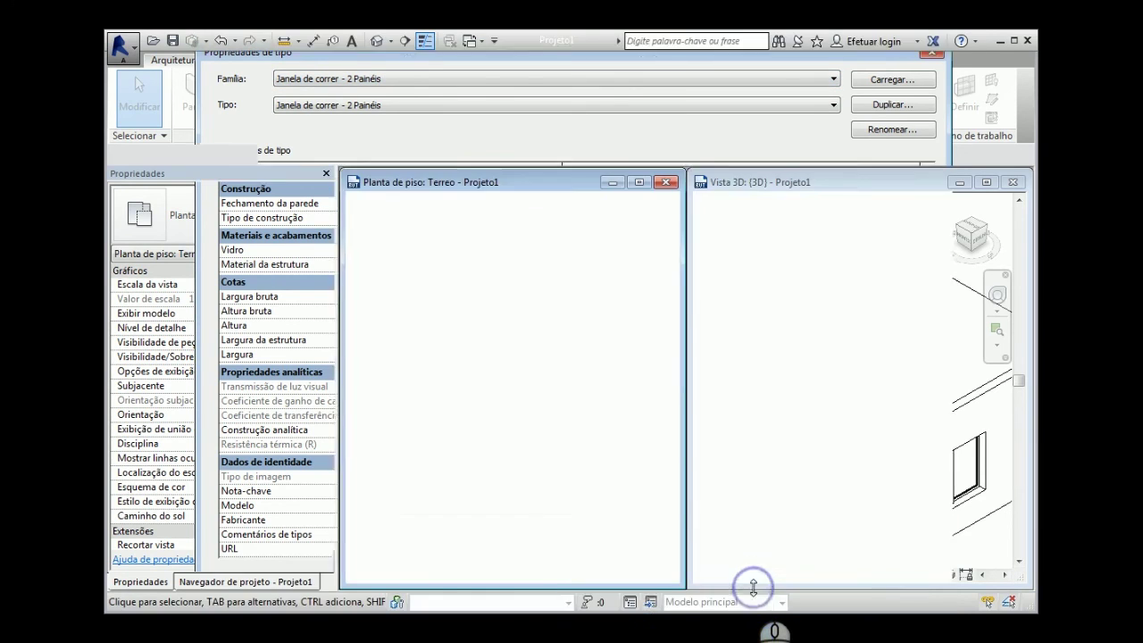
pyautogui.click(757, 542)
pyautogui.scroll(-1, 758, 536)
pyautogui.moveTo(757, 536); pyautogui.dragTo(748, 451, button='middle')
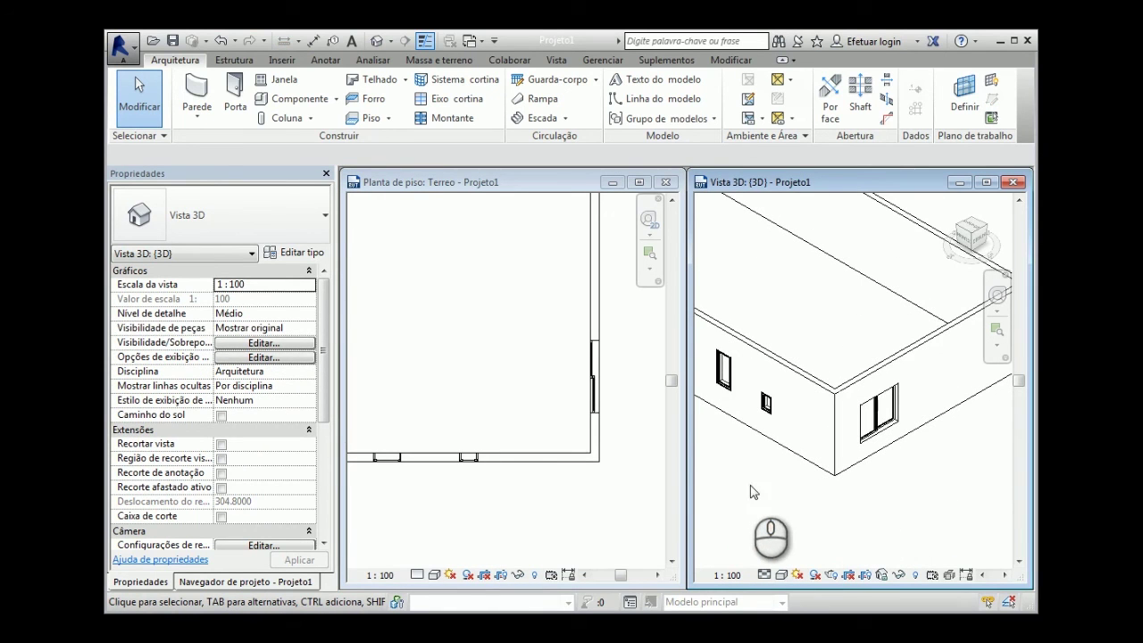